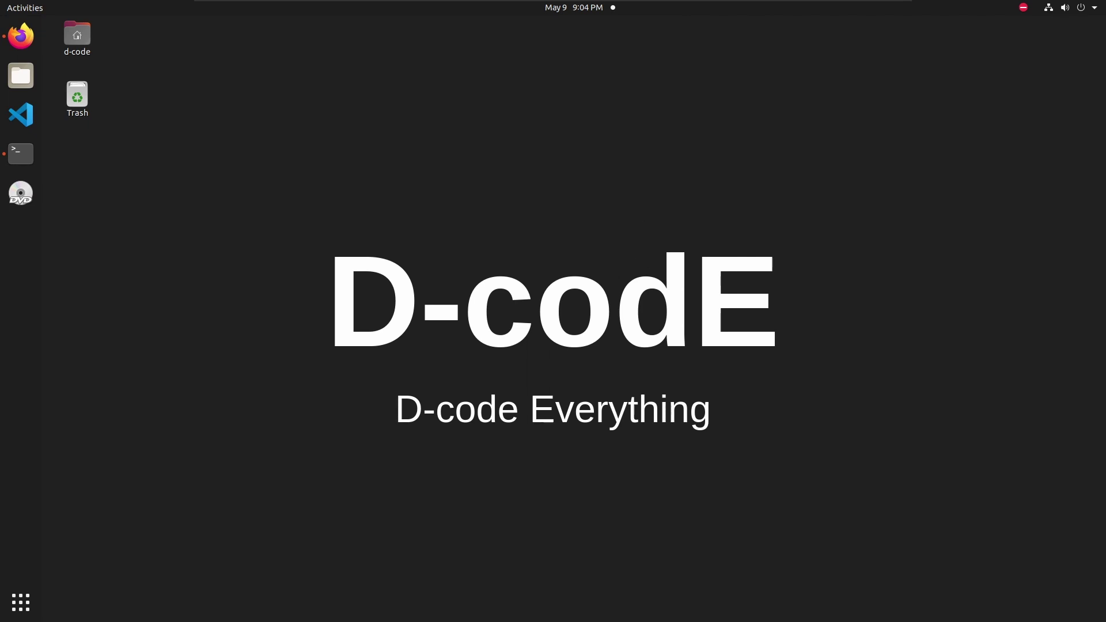
Search 'report' in the awesome bar and open the Report List
left_click(29, 43)
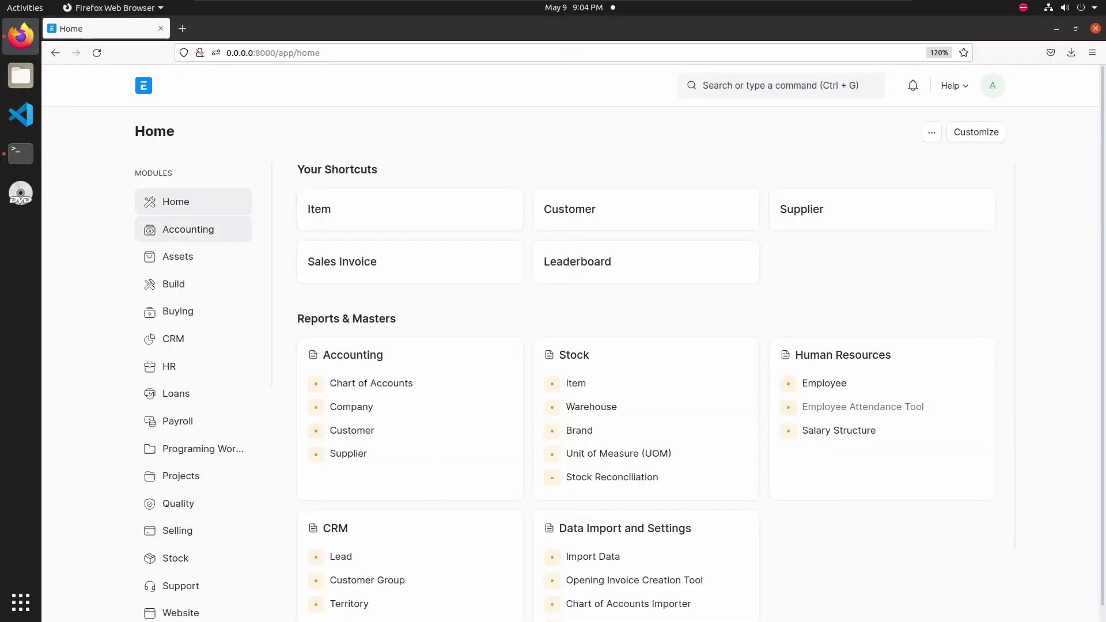
left_click(715, 88)
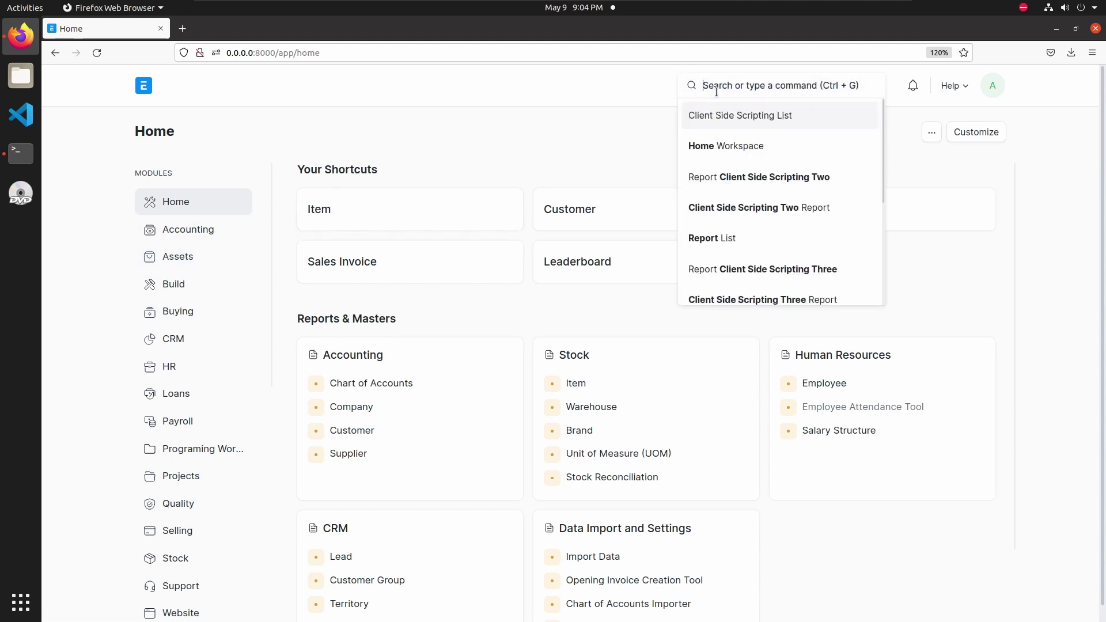
type("report")
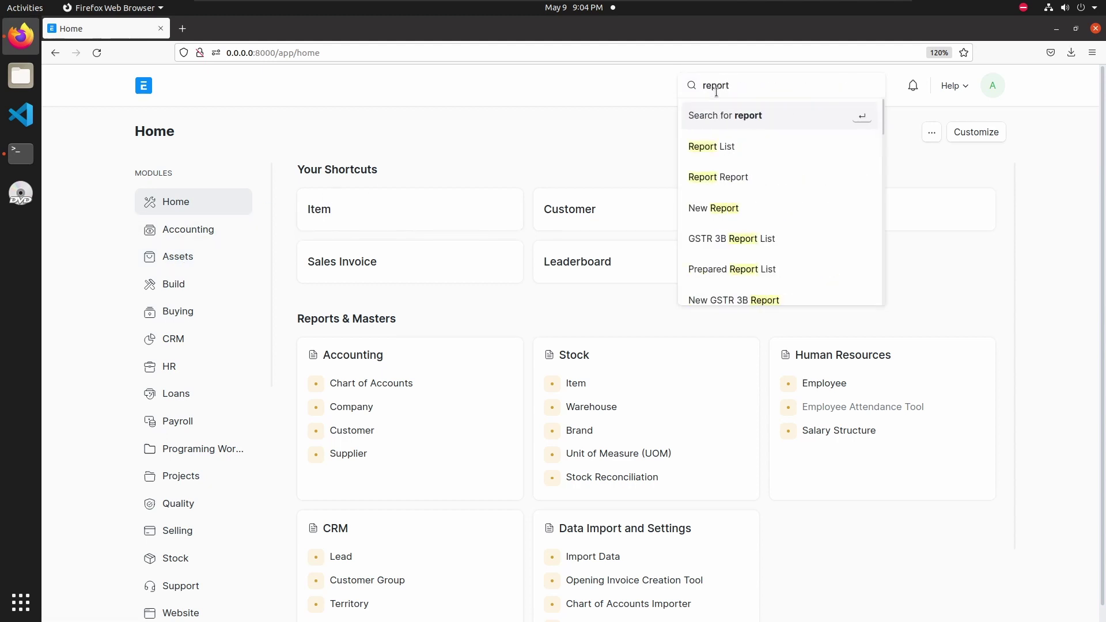
left_click(711, 144)
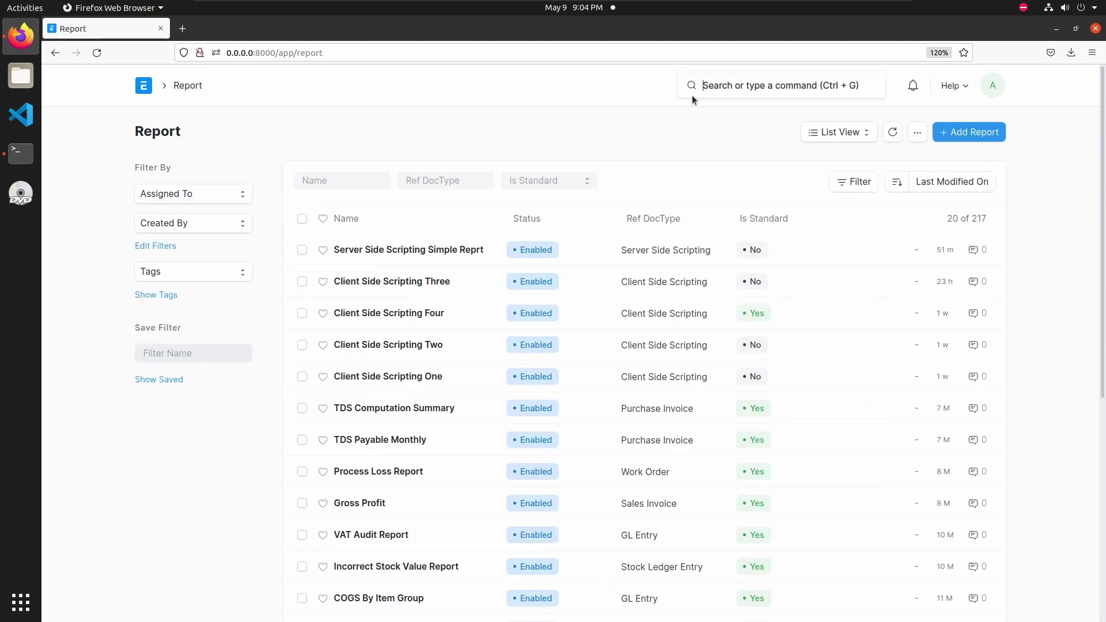
Add a new report with Ref DocType set to Server Side Scripting
left_click(954, 134)
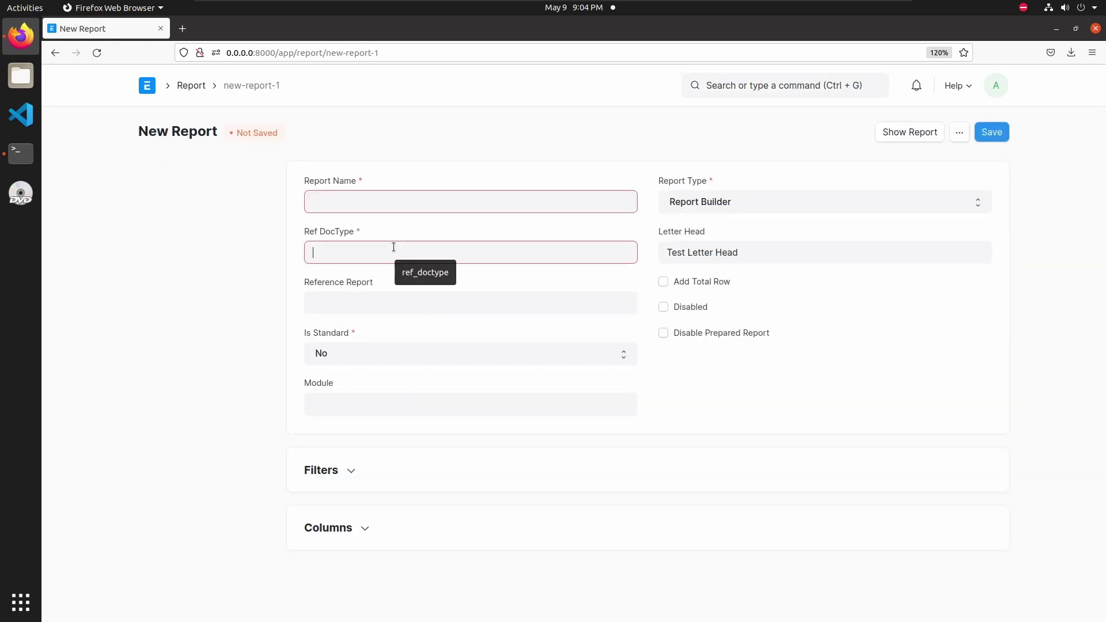
type("ser")
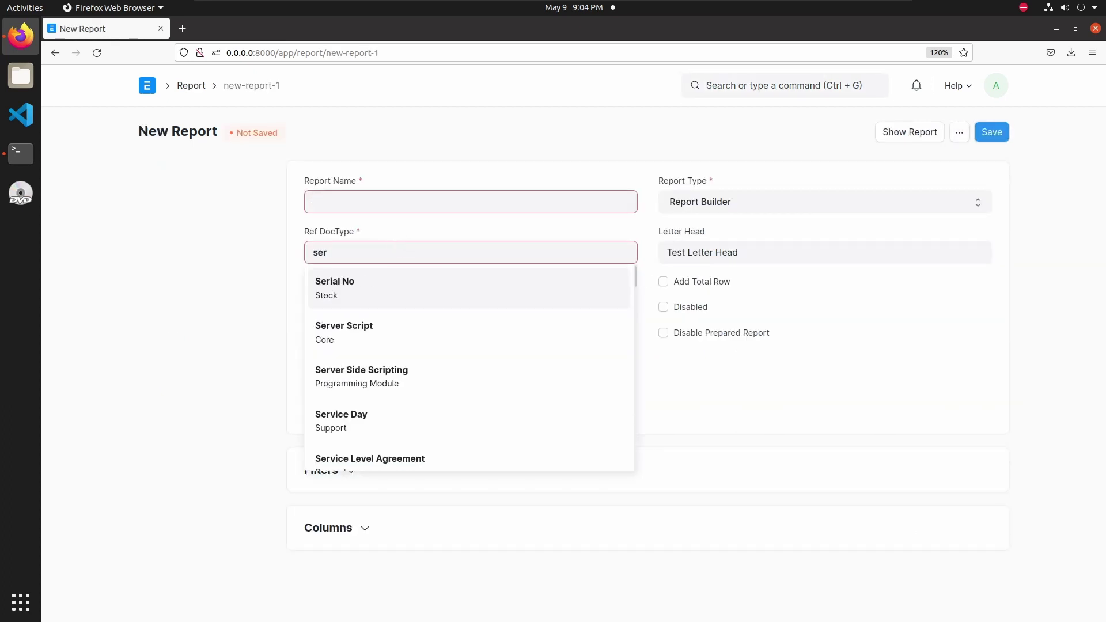
type("r")
key("BackSpace")
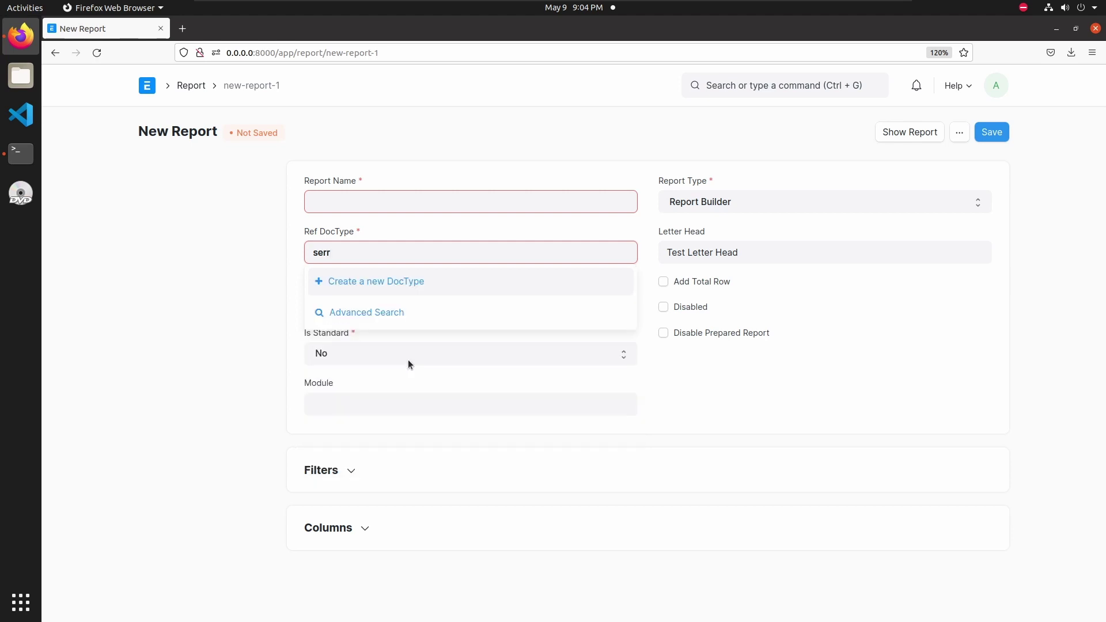
type("ve")
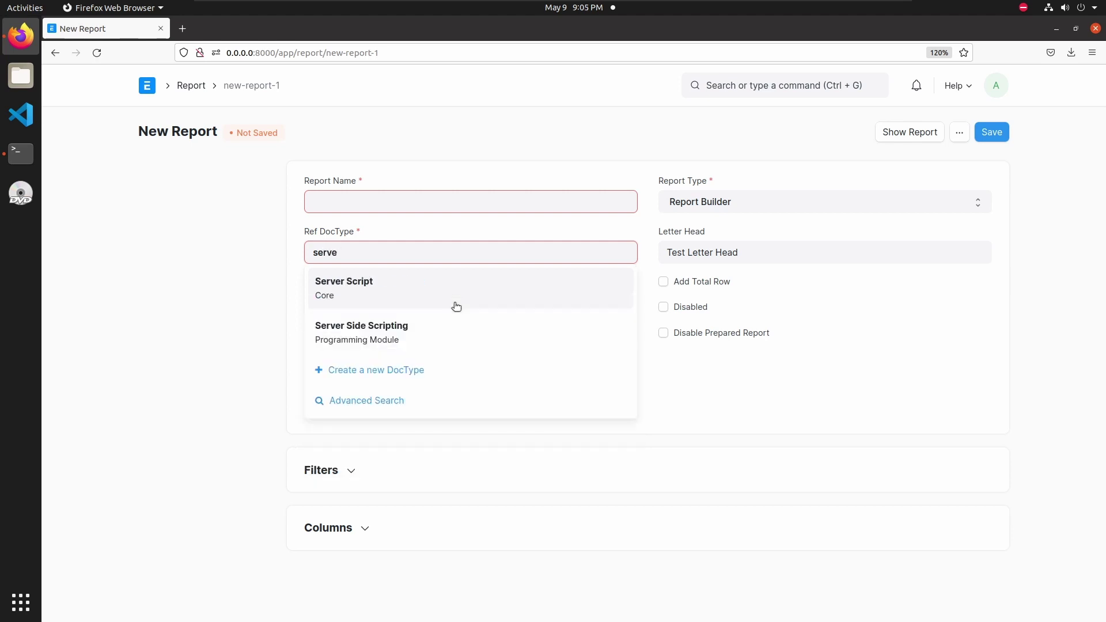
left_click(418, 337)
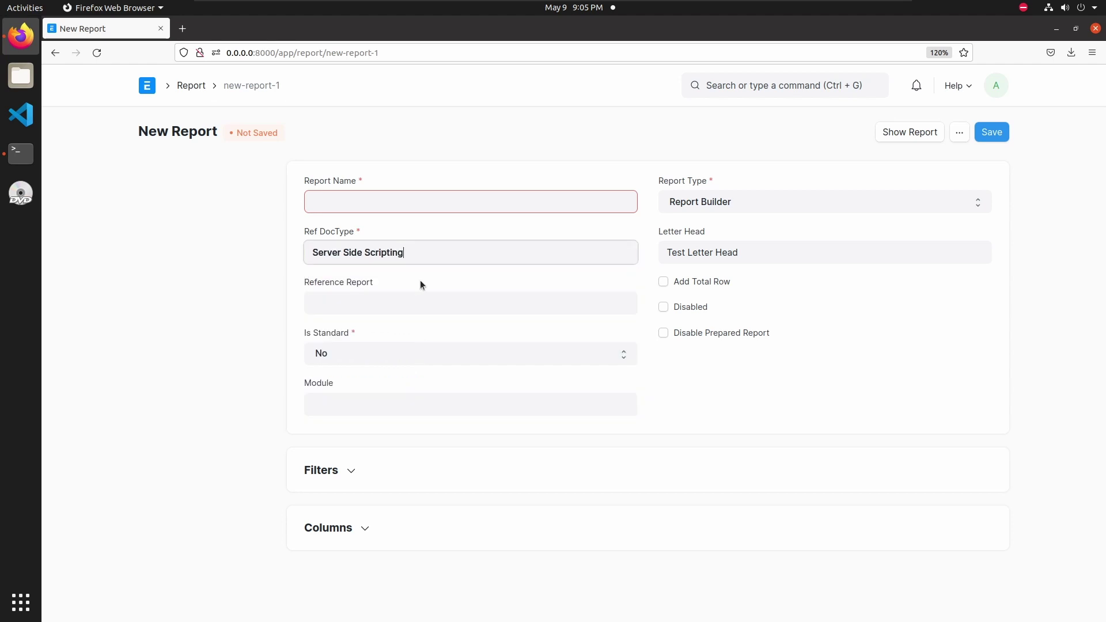
Name the report 'Server Side Scripting Query Report' by reusing the copied doctype name
left_click_drag(405, 254, 301, 247)
key("ctrl+c")
left_click(330, 200)
key("ctrl+v")
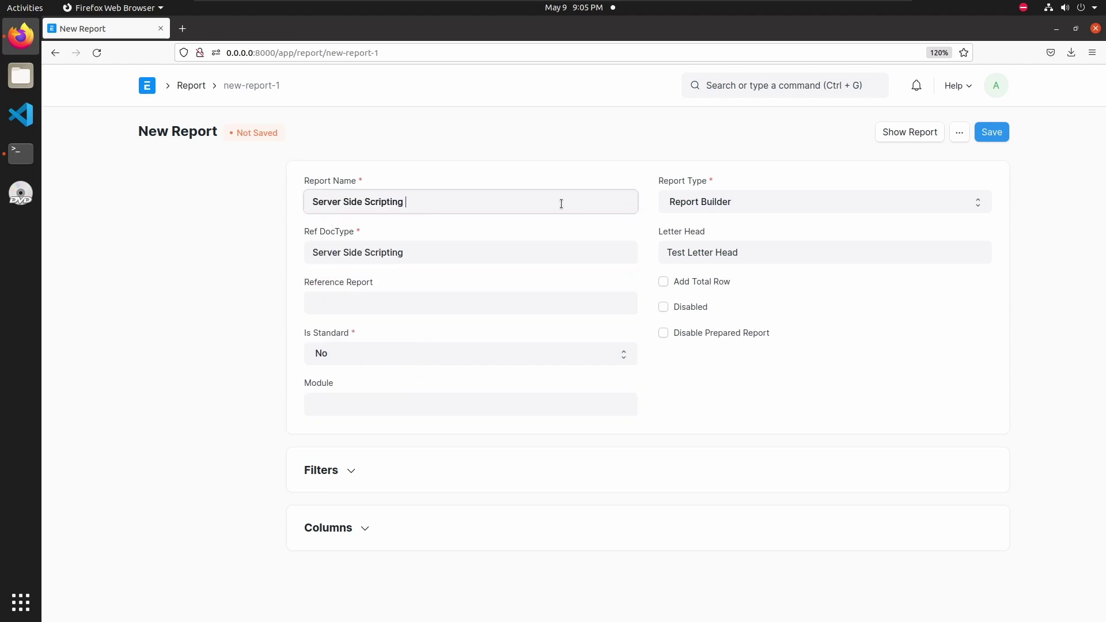
type("Quert Report")
left_click(428, 202)
key("BackSpace")
type("t")
key("BackSpace")
type("y")
Set Report Type to Query Report and Is Standard to Yes, then scroll to the query editor
left_click(762, 199)
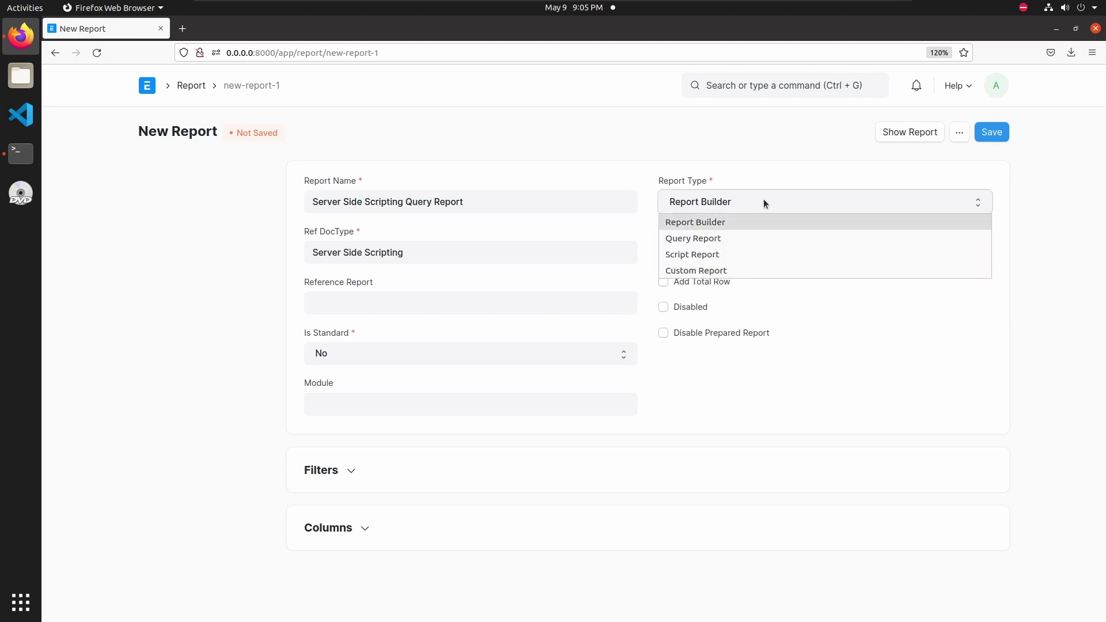
left_click(730, 238)
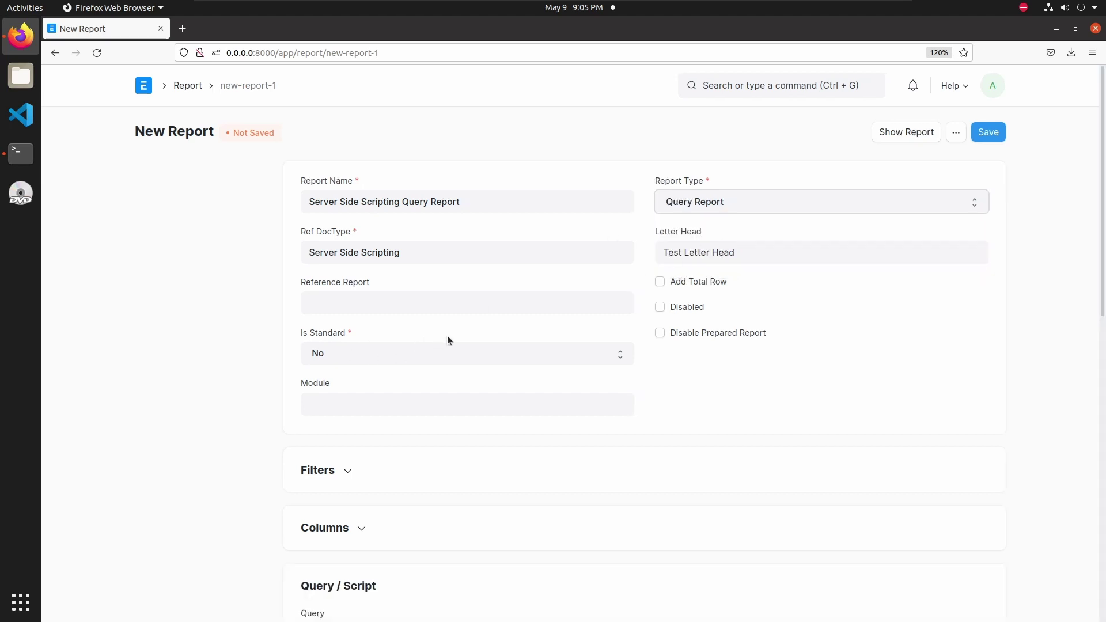
left_click(407, 355)
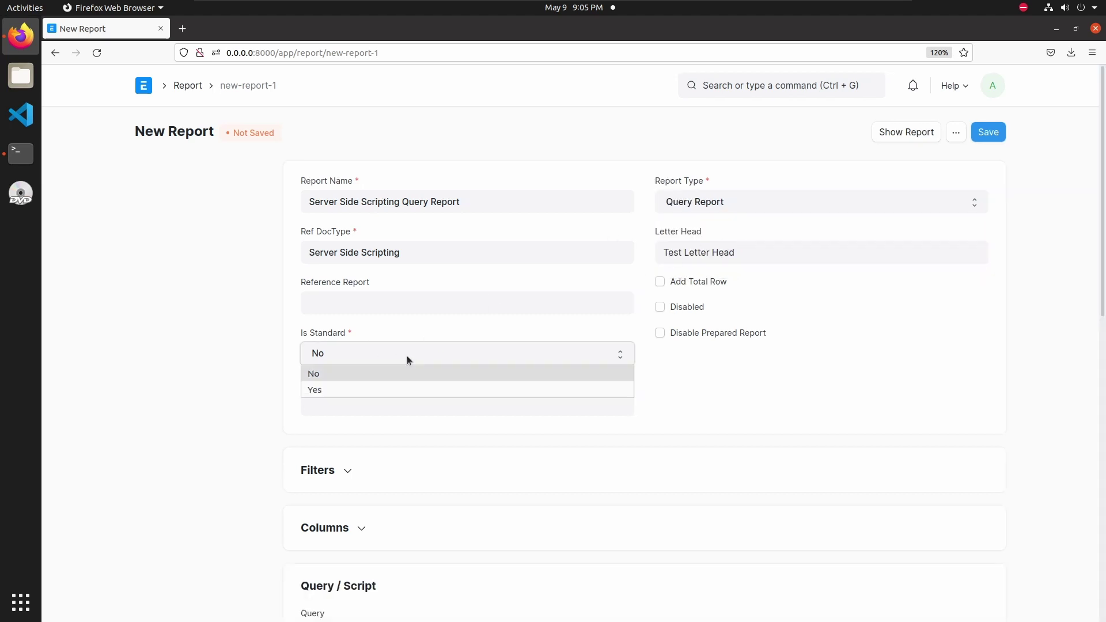
left_click(363, 389)
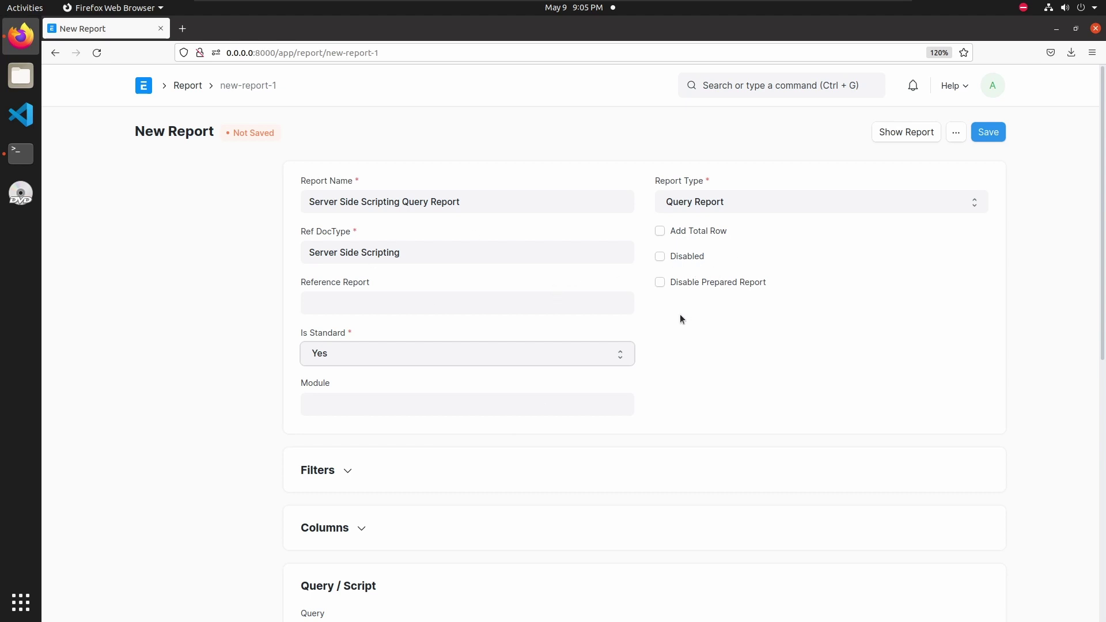
scroll(382, 374, "down", 4)
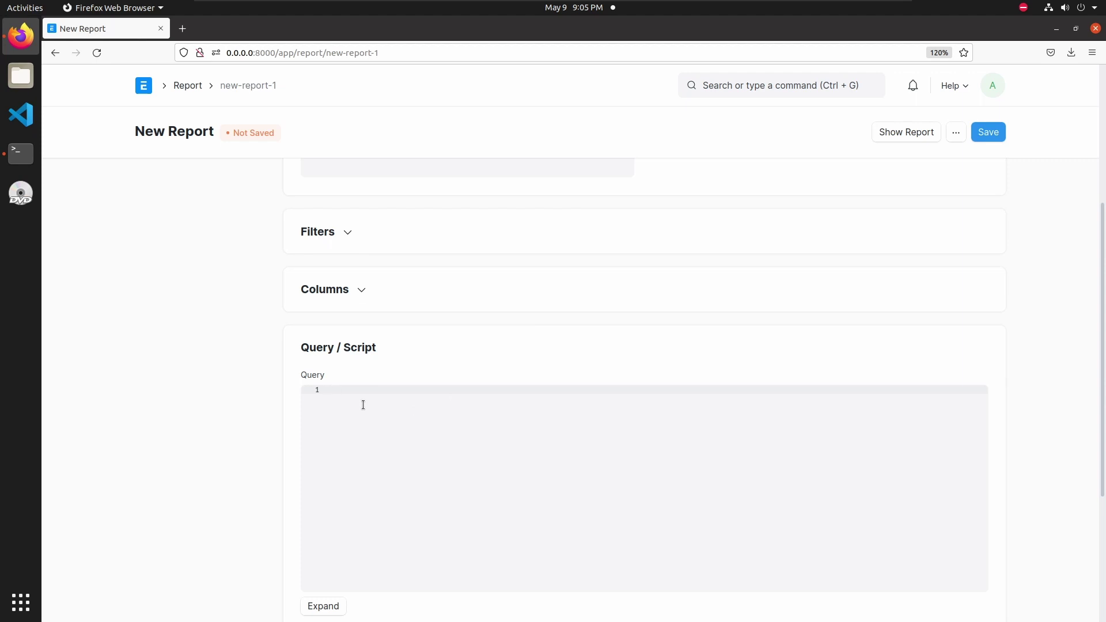
scroll(363, 405, "down", 1)
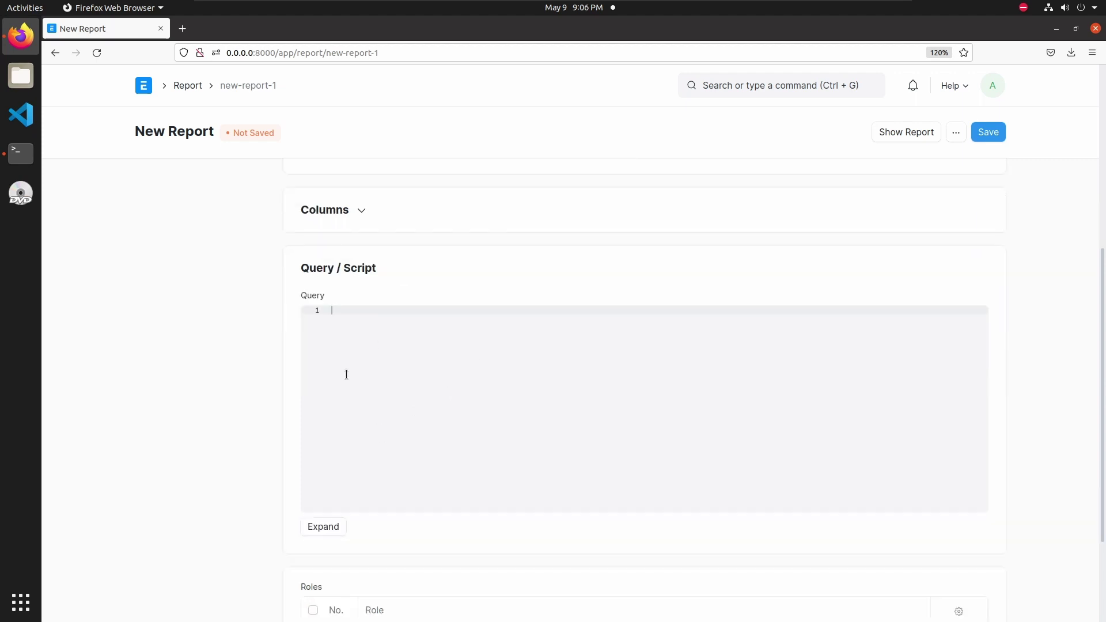
In a new tab, open the Server Side Scripting DocType definition and scroll to its fields
right_click(147, 89)
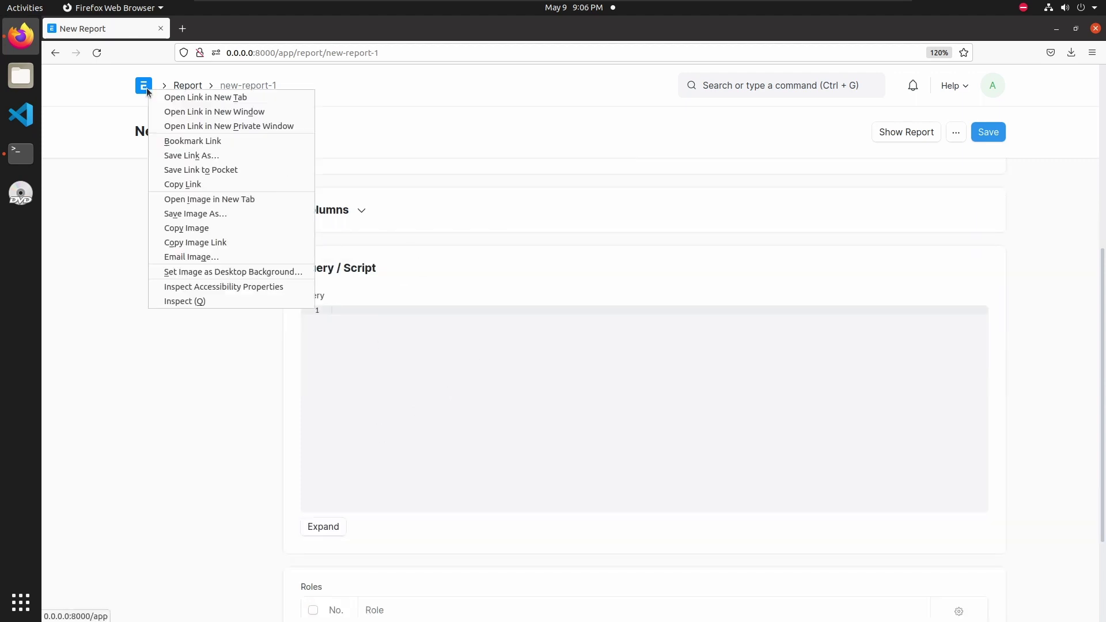
left_click(176, 98)
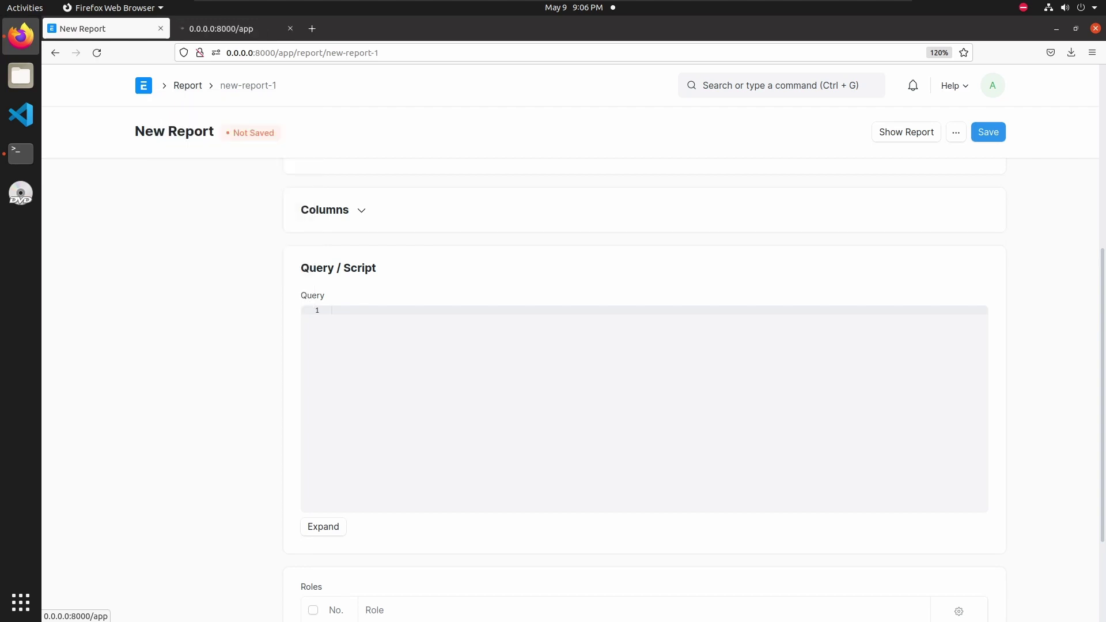
left_click(230, 30)
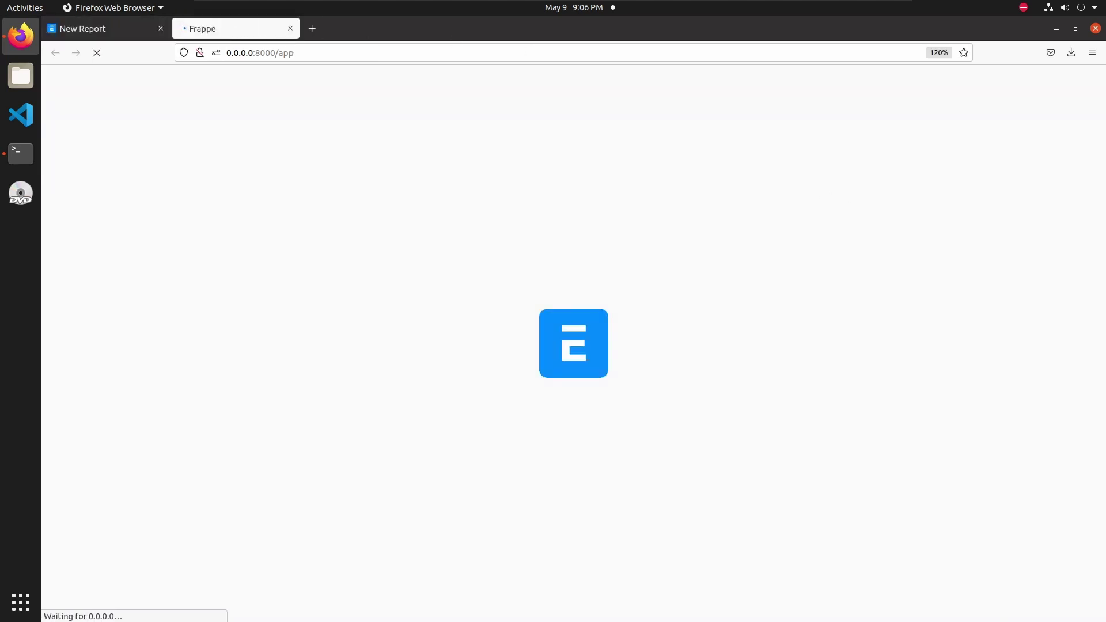
left_click(774, 86)
type("ser")
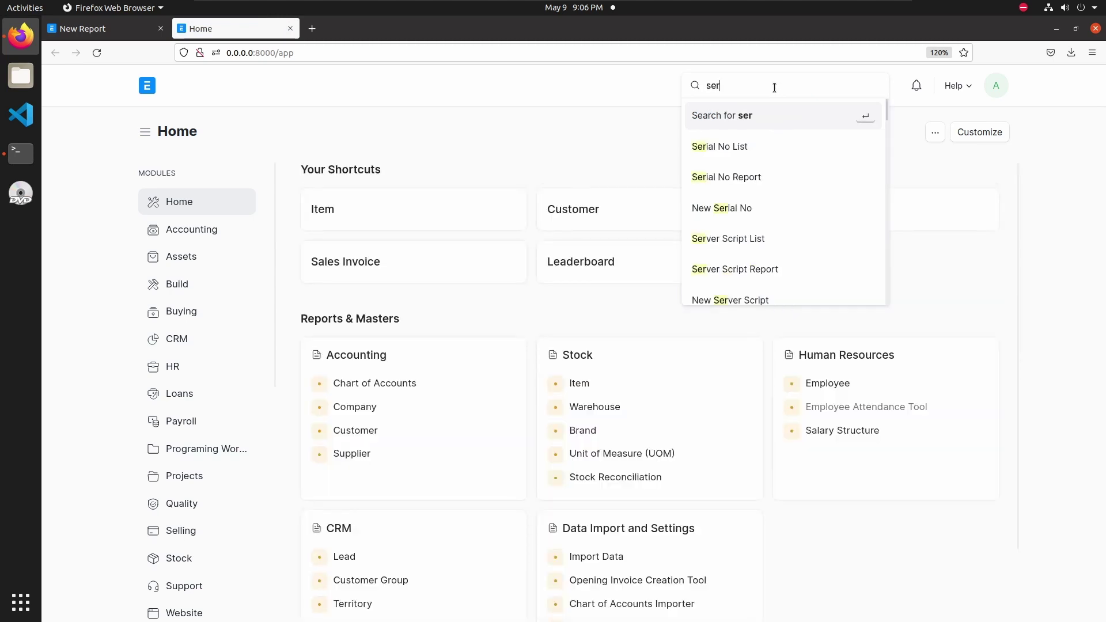
type("v")
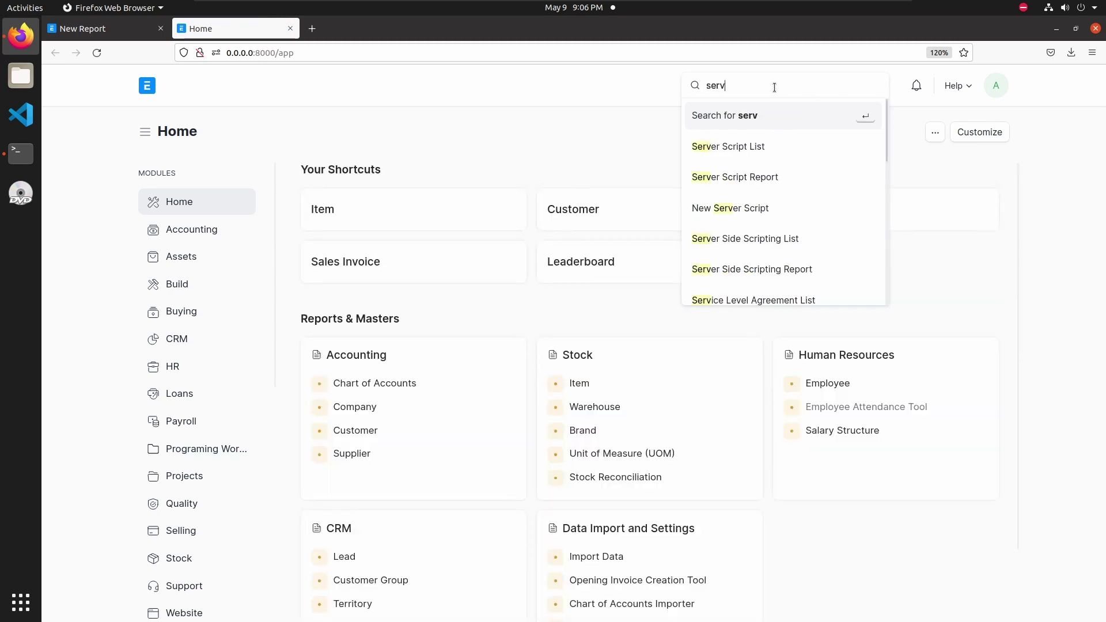
left_click(759, 240)
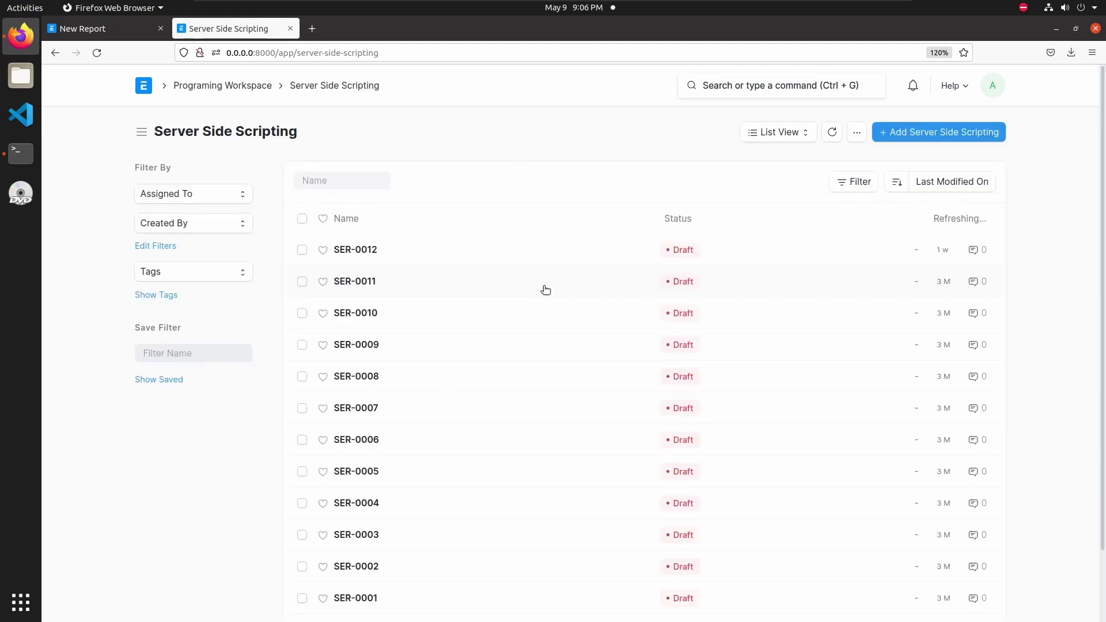
left_click(858, 134)
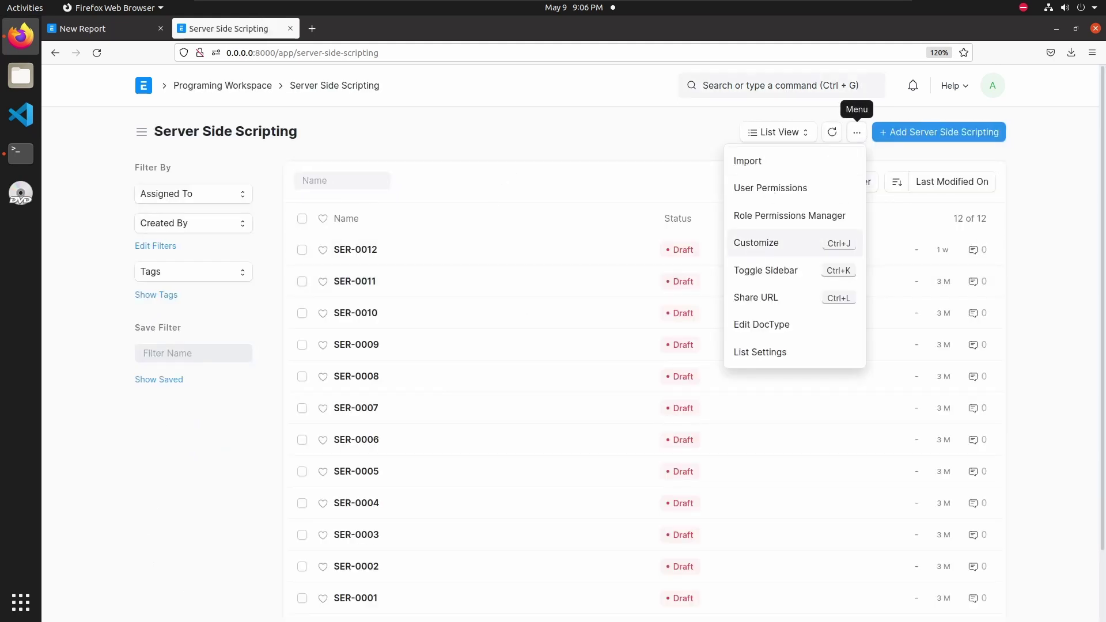
left_click(769, 326)
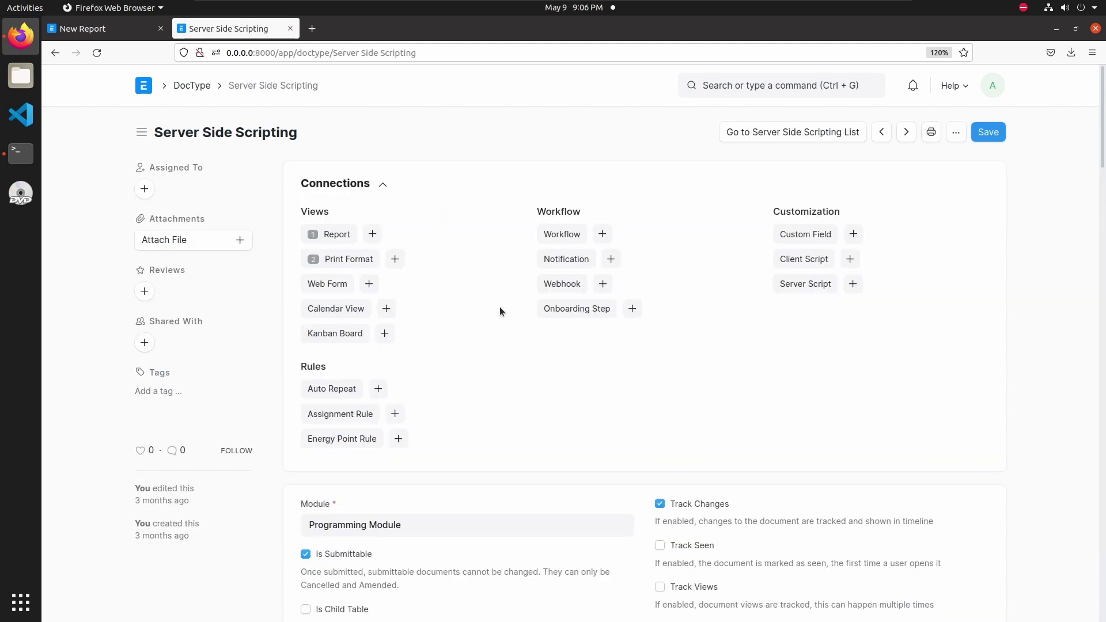
scroll(499, 307, "down", 10)
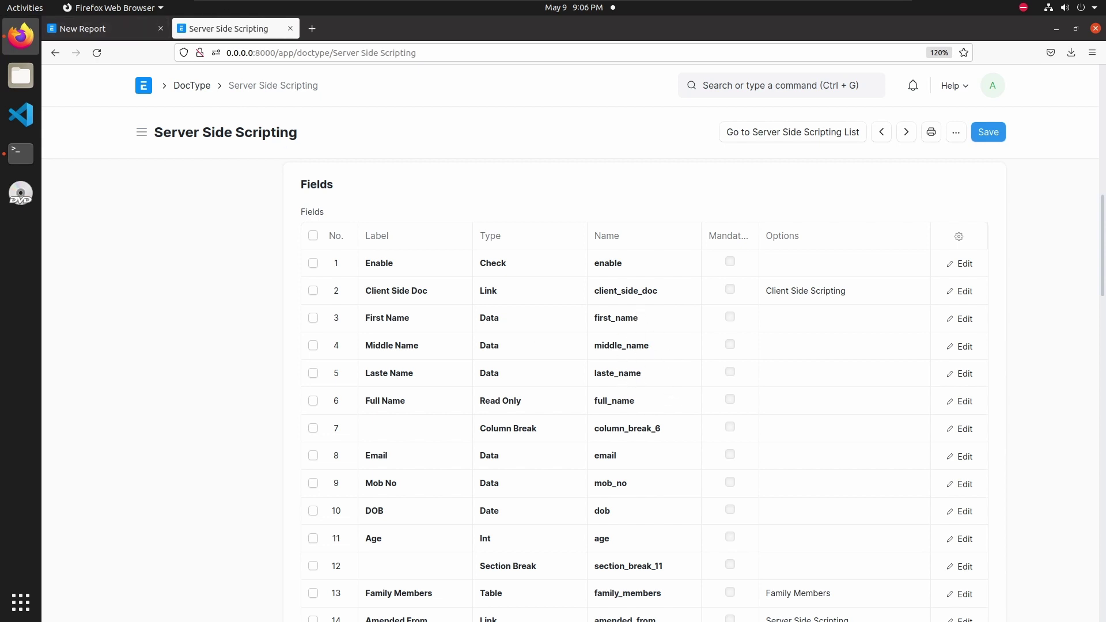
Start the query as SELECT first_name as First Name, copying first_name from the DocType tab
left_click(119, 26)
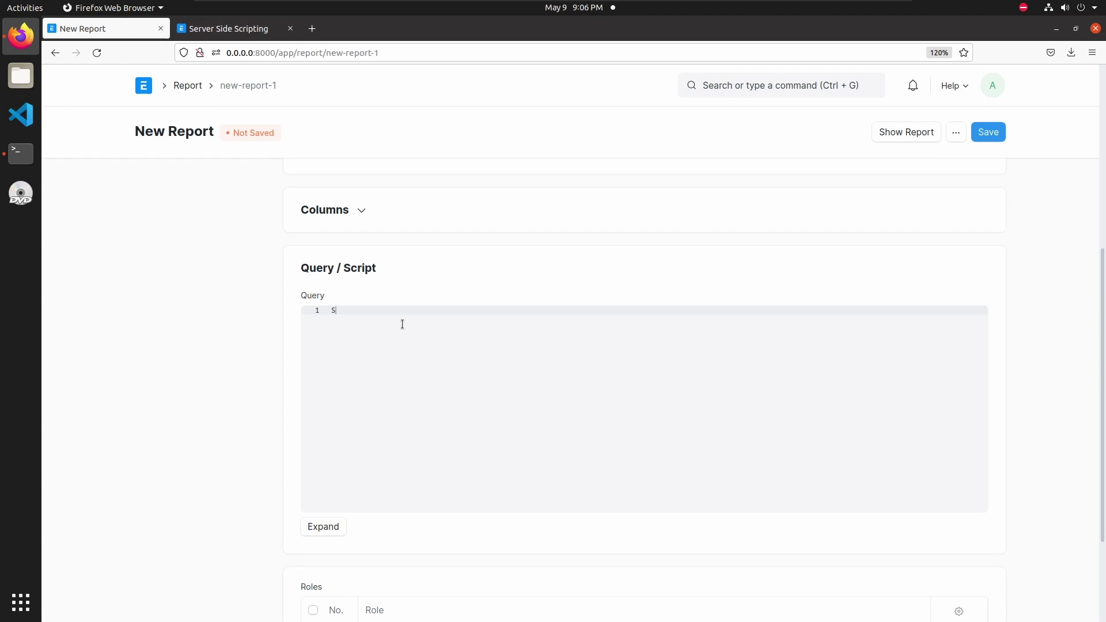
type("ELECT")
key("ctrl+Tab")
left_click(616, 320)
key("ctrl+c")
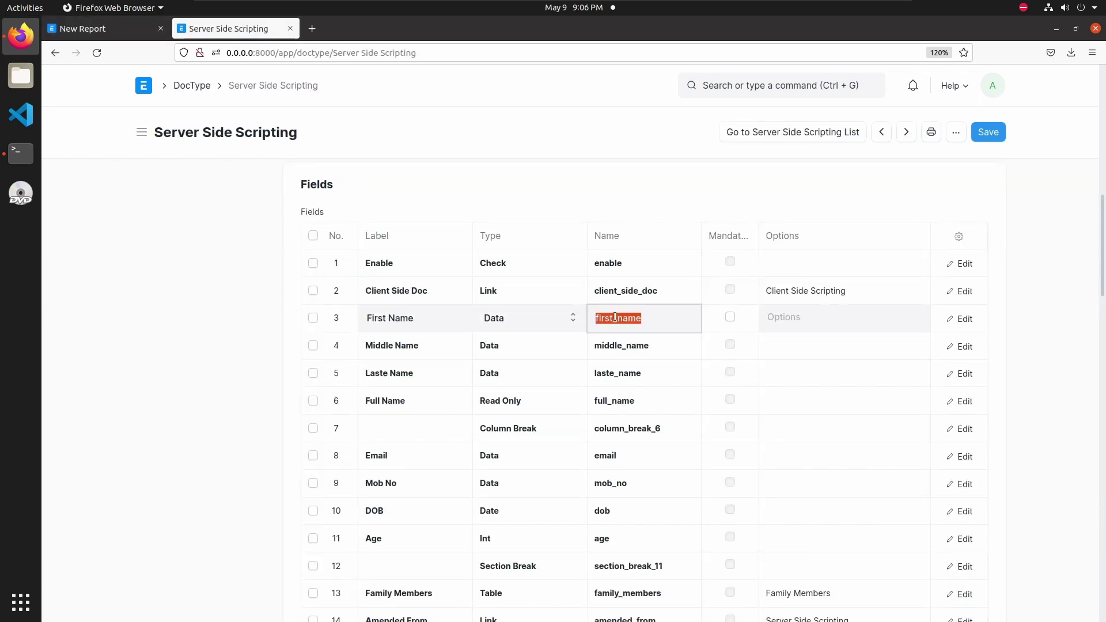
left_click(118, 30)
key("ctrl+v")
type("as ")
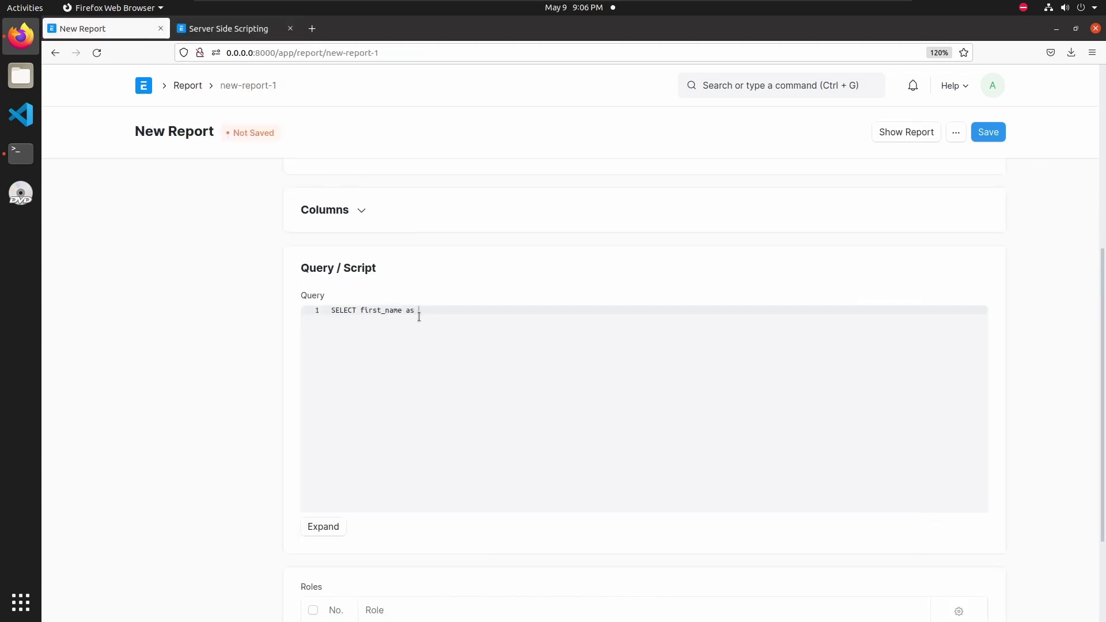
type("First Name")
Add FROM `tabServer Side Scripting` on a new line and quote the "First Name" alias
key("Return")
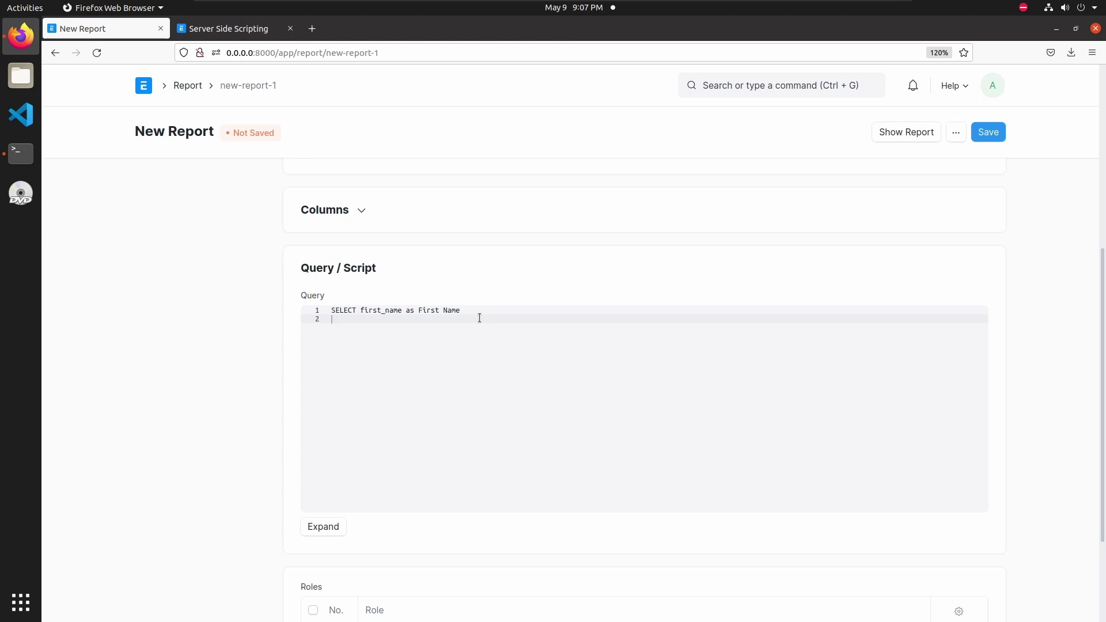
type("FROM `tabSERVER")
key("BackSpace")
key("BackSpace")
key("BackSpace")
key("BackSpace")
key("BackSpace")
type("erver Side Scripting")
left_click(419, 312)
type("\"")
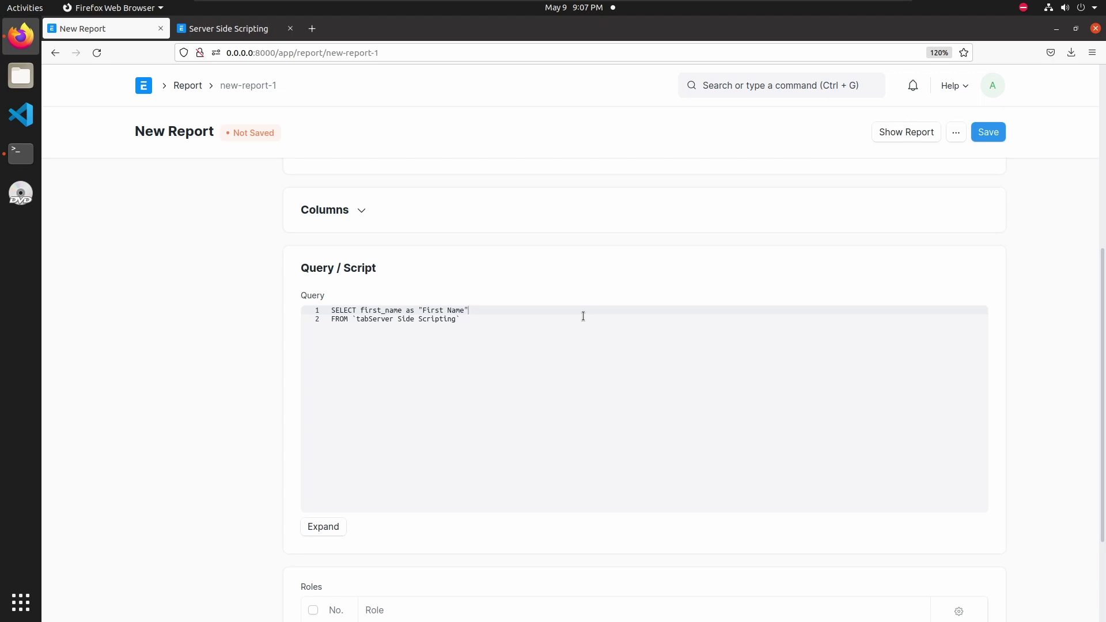
Save the report and run it to see the First Name column with 12 rows
left_click(997, 134)
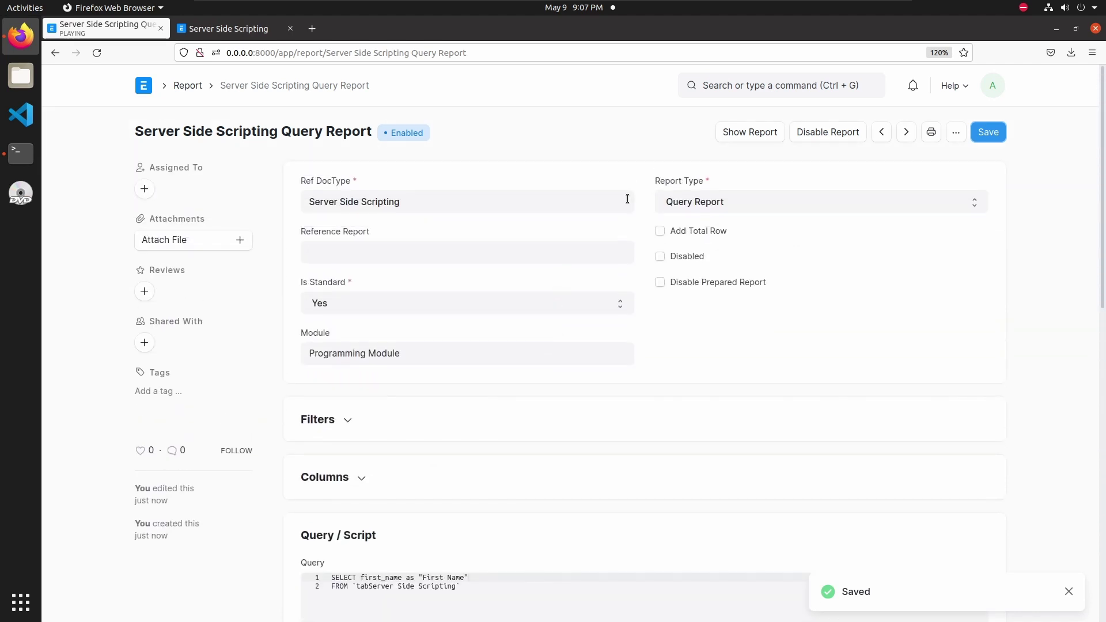
left_click(746, 133)
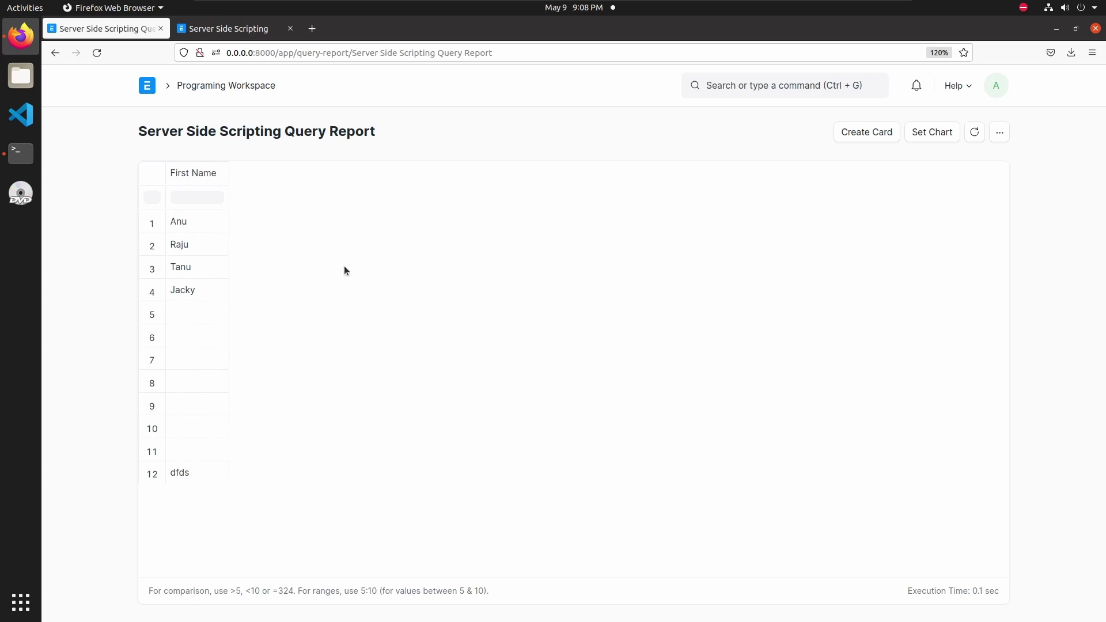
Append middle_name to the SELECT list, copied from the DocType's fields
left_click(56, 54)
scroll(433, 618, "down", 3)
left_click(483, 418)
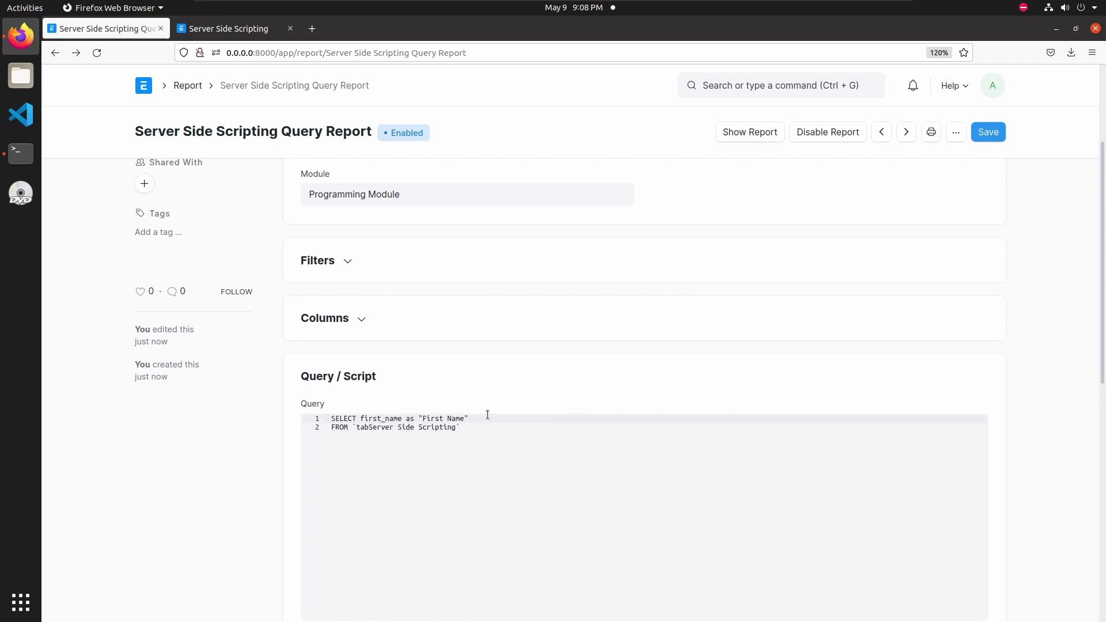
type(",")
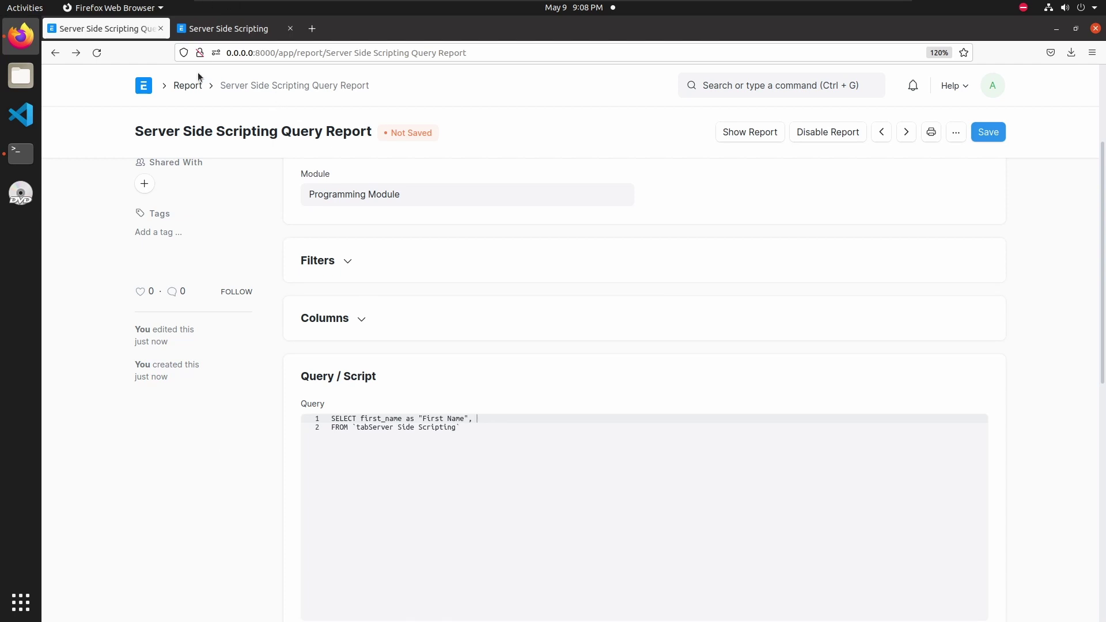
left_click(230, 29)
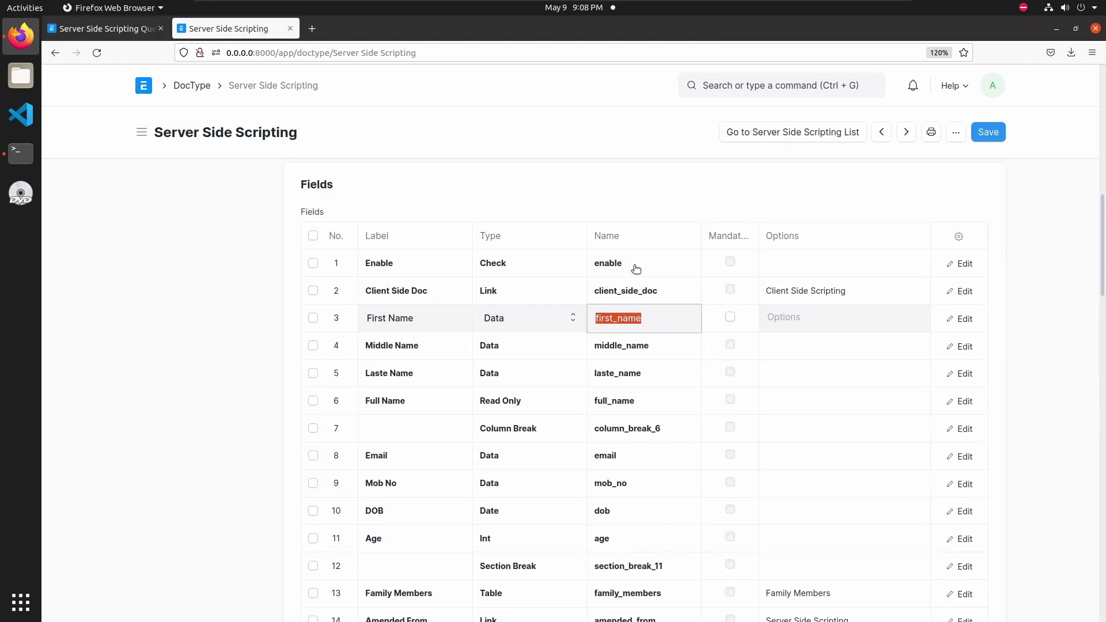
left_click(636, 352)
key("ctrl+c")
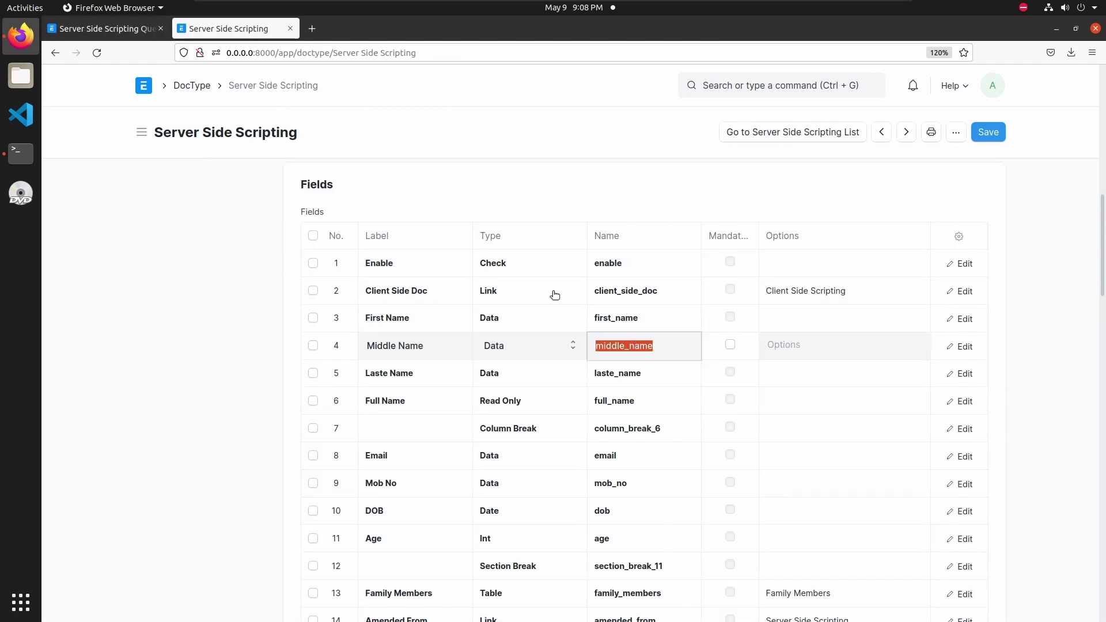
left_click(107, 30)
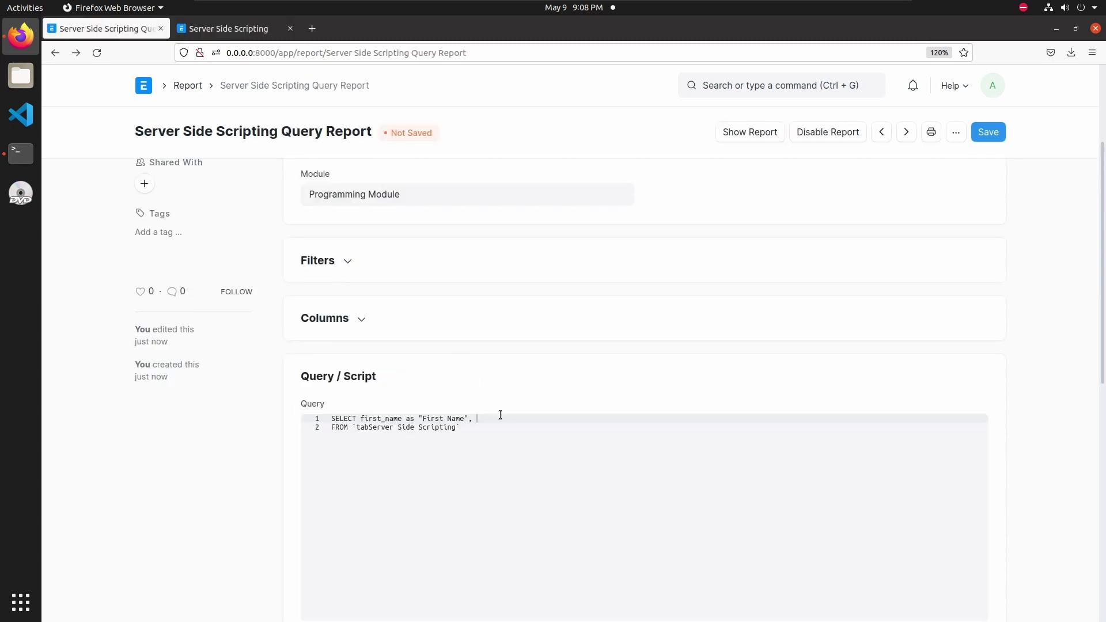
key("ctrl+v")
Add laste_name to the SELECT list after middle_name
left_click(230, 28)
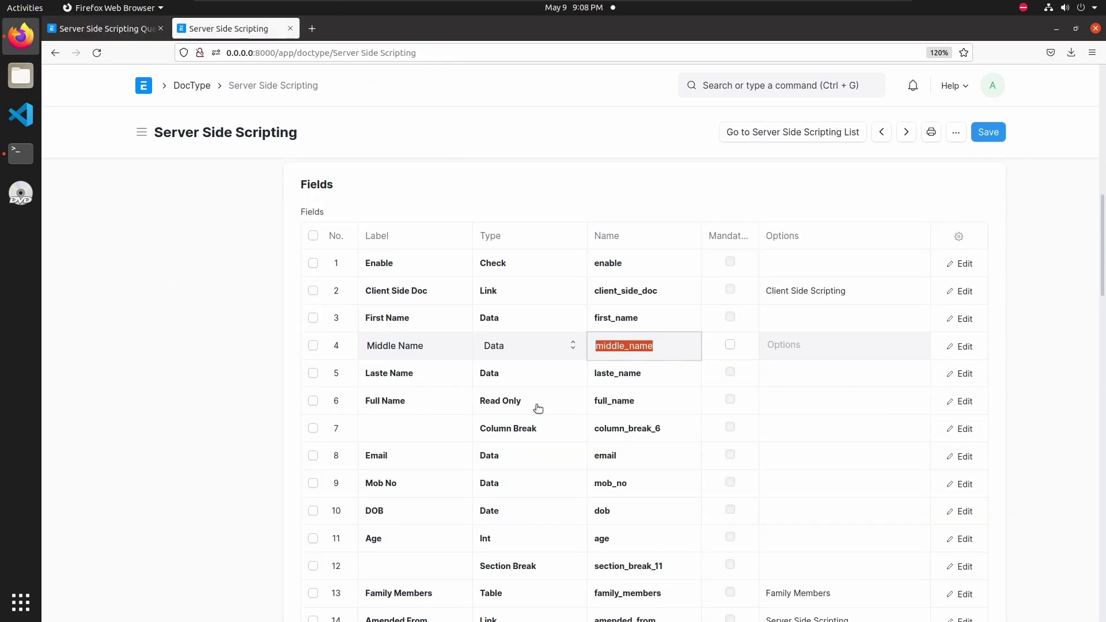
left_click(608, 378)
key("ctrl+c")
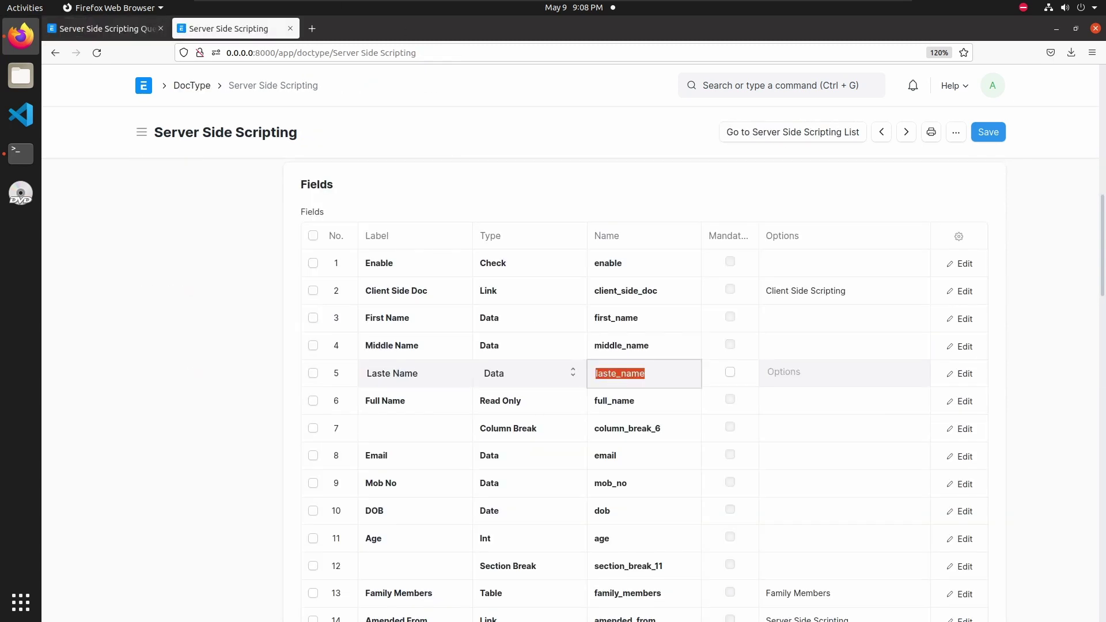
left_click(107, 29)
type(", middle_name,")
key("ctrl+v")
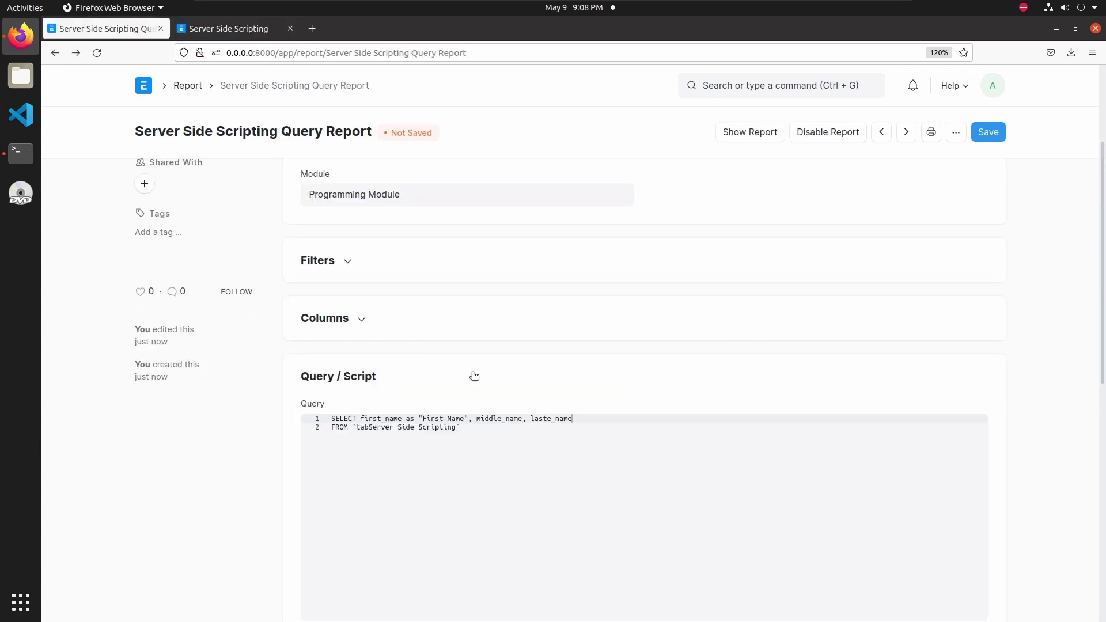
Add age to the SELECT list and fetch the email field name from the DocType
left_click(247, 28)
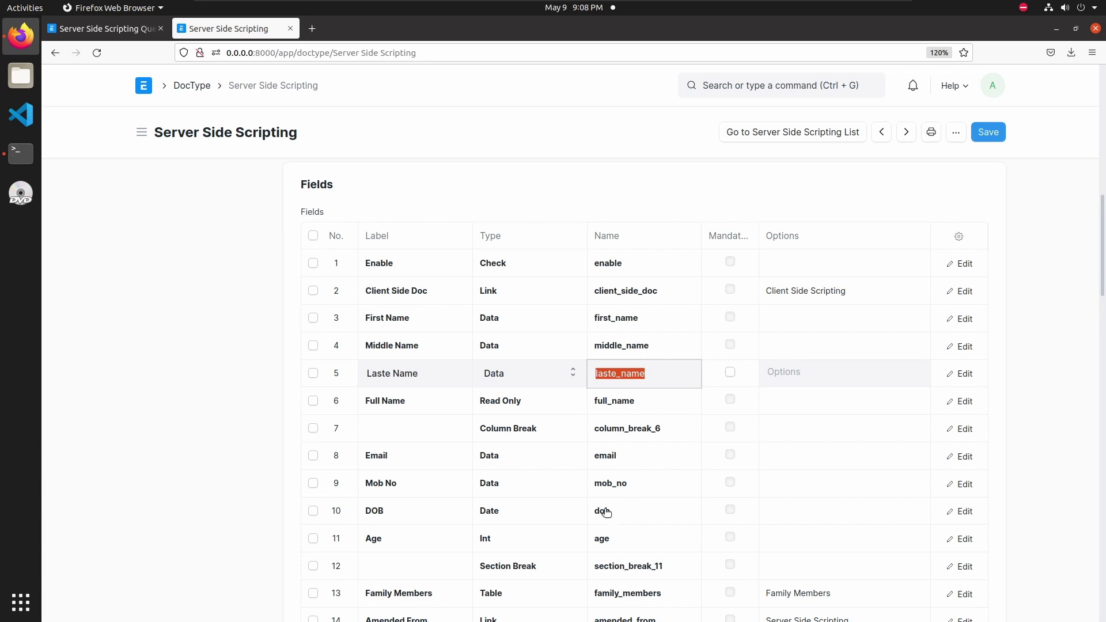
left_click(609, 545)
double_click(609, 545)
key("BackSpace")
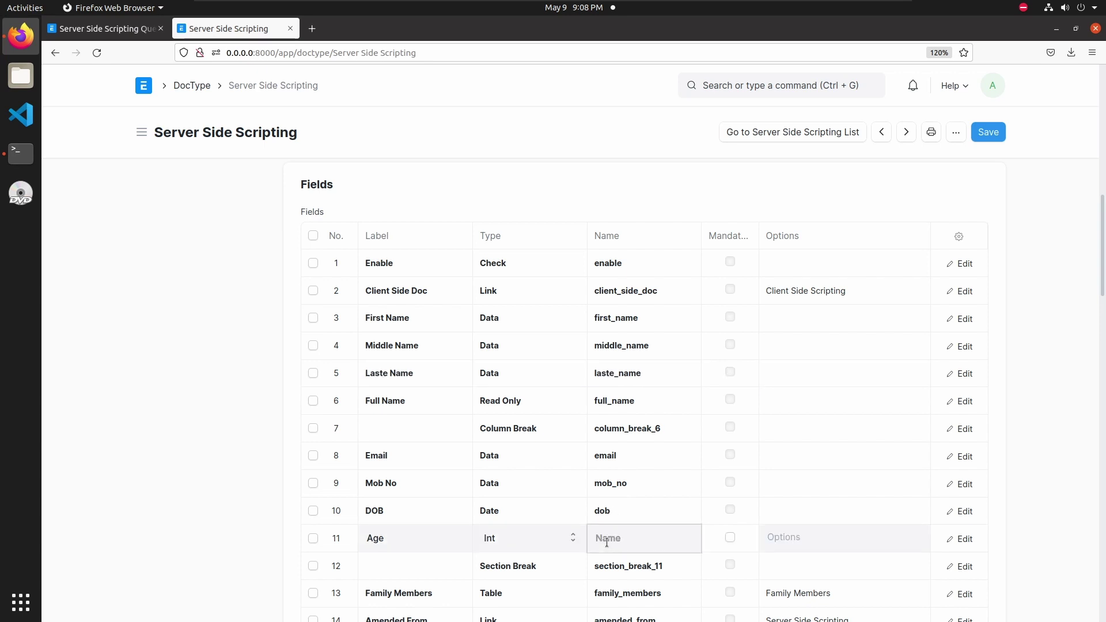
key("ctrl+z")
left_click(120, 30)
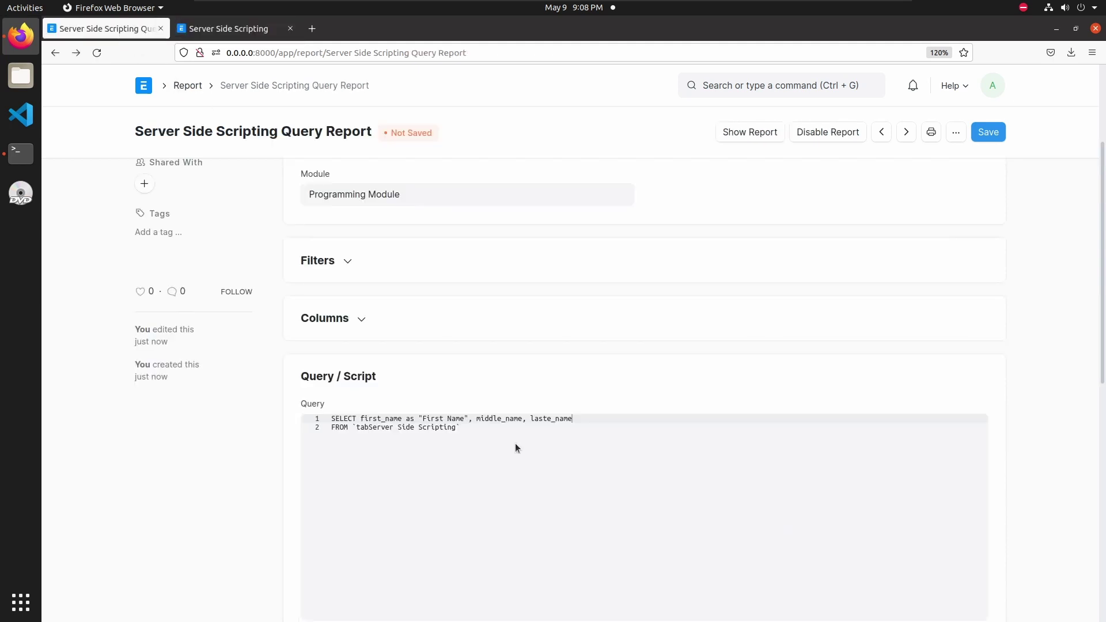
type(", age")
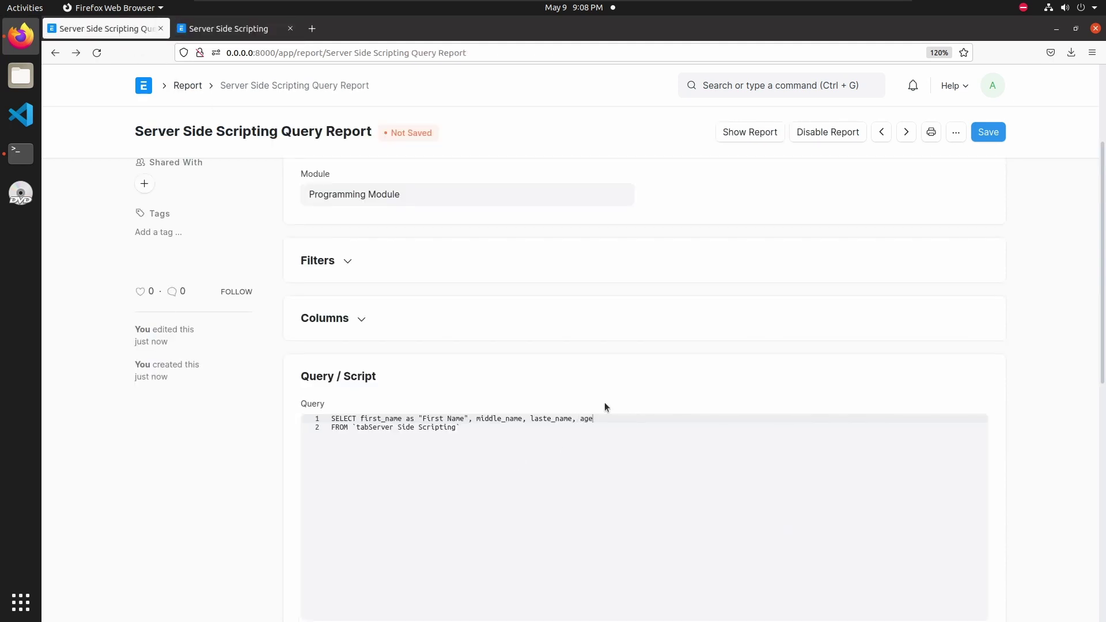
left_click(227, 34)
scroll(652, 499, "down", 3)
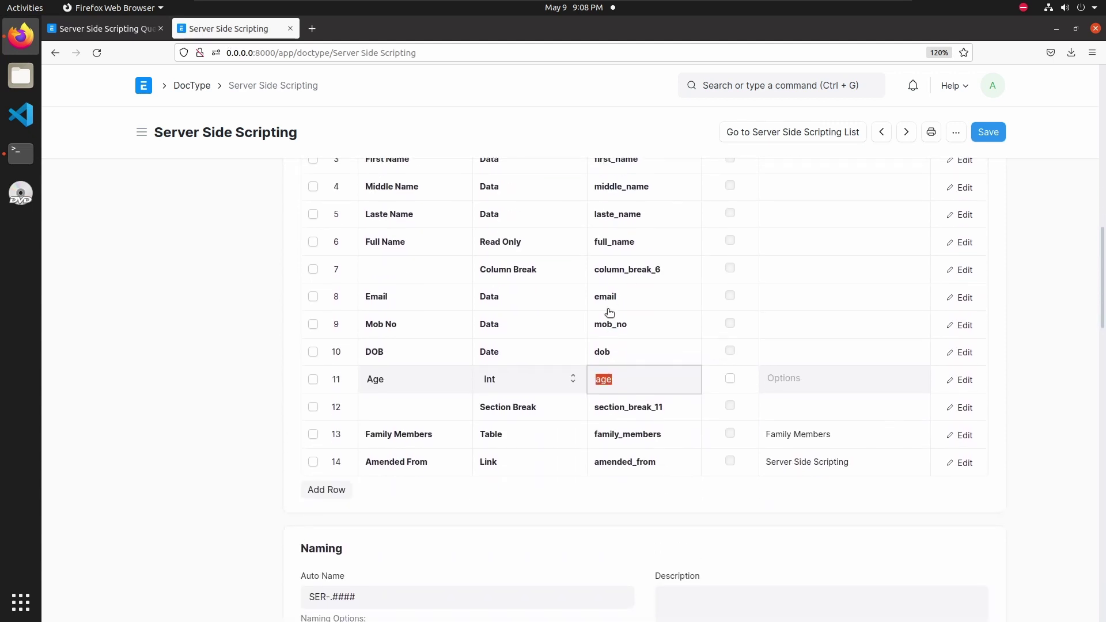
left_click(604, 292)
double_click(603, 291)
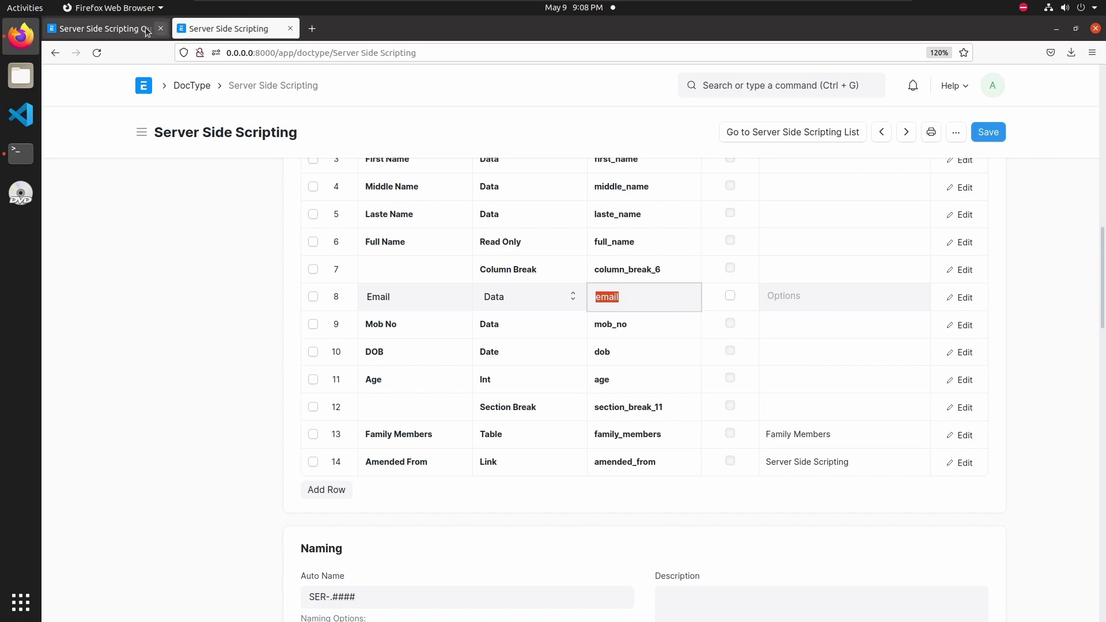
key("ctrl+Page_Up")
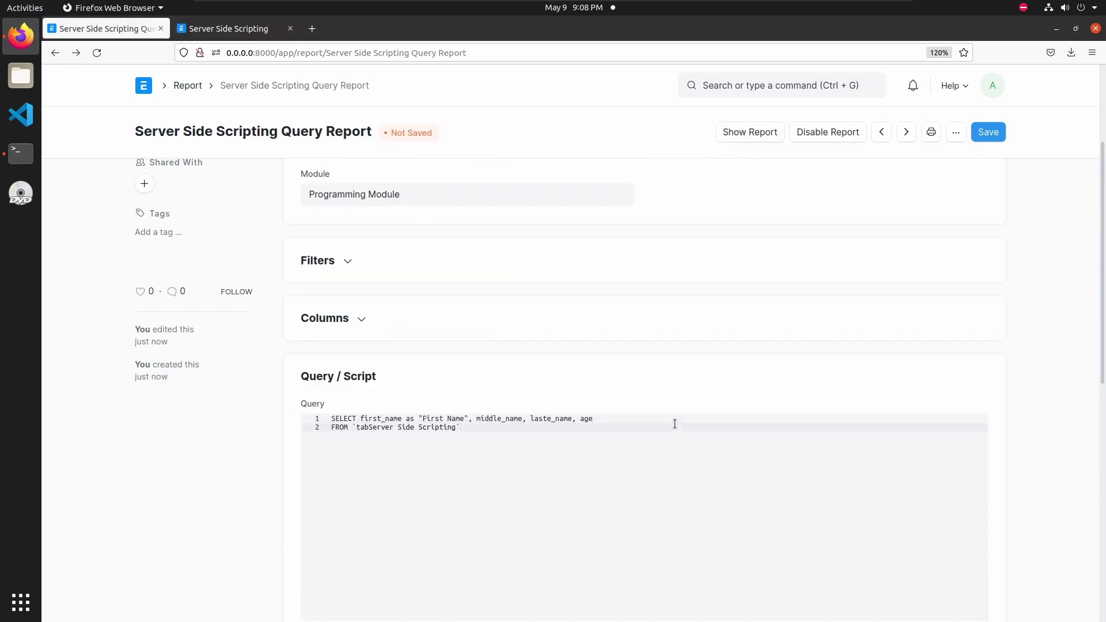
left_click(628, 416)
Add email as "E-mail" to the query and alias age as "Age"
type(", email as ")
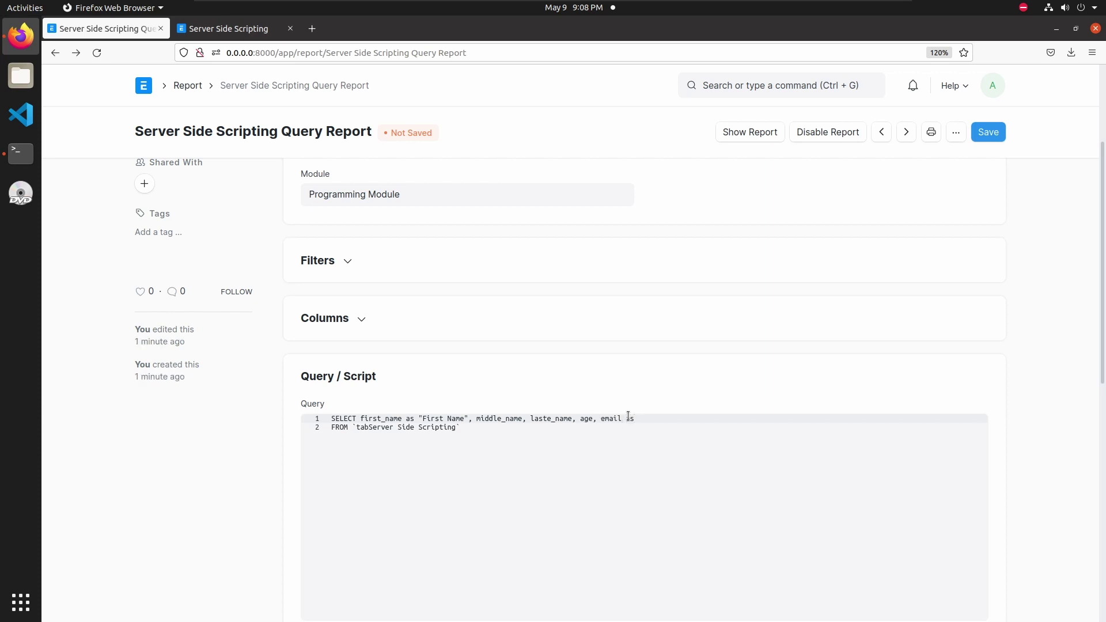
type("\"E-mail\"")
left_click(591, 419)
type("as A")
key("BackSpace")
type("\"Age")
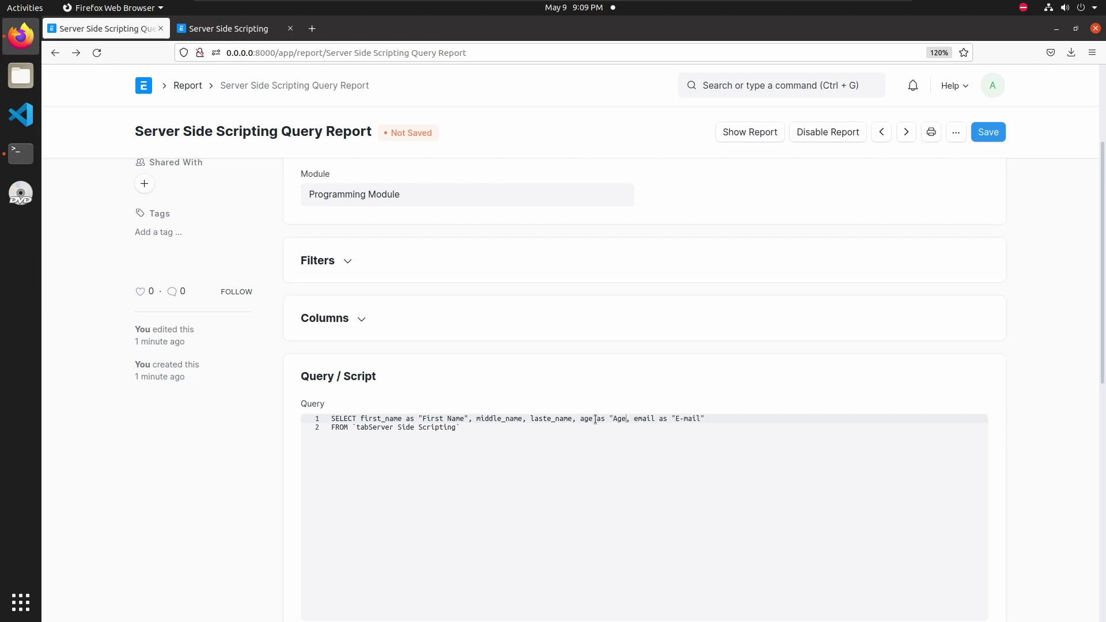
type("\"")
key("Down")
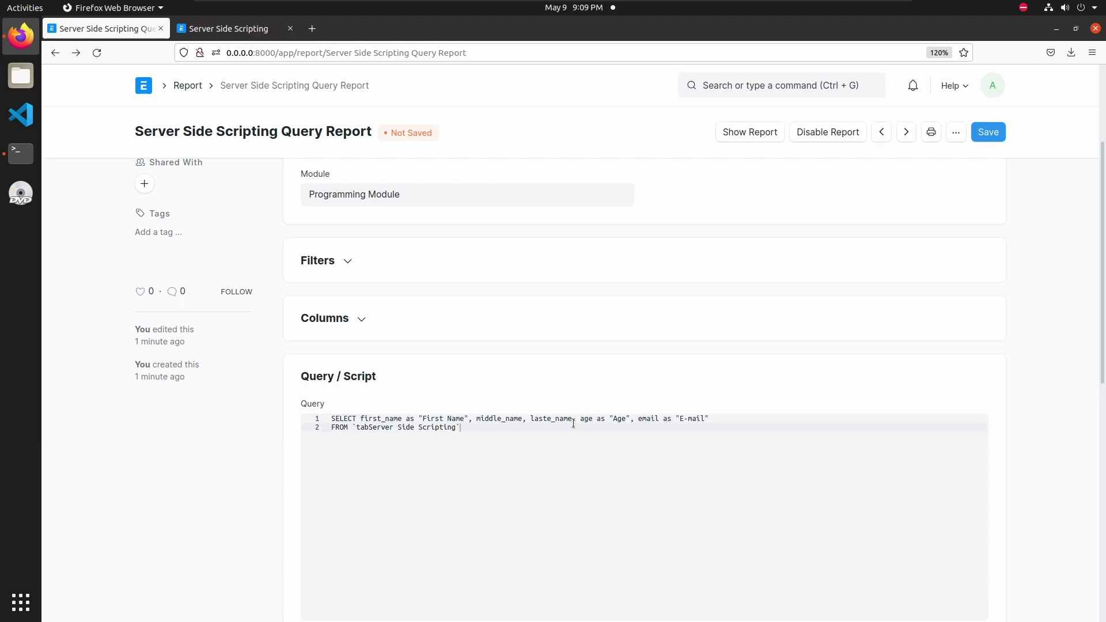
Alias laste_name as "Last Name" and middle_name as "Middle Name"
left_click(569, 420)
type("as Last ")
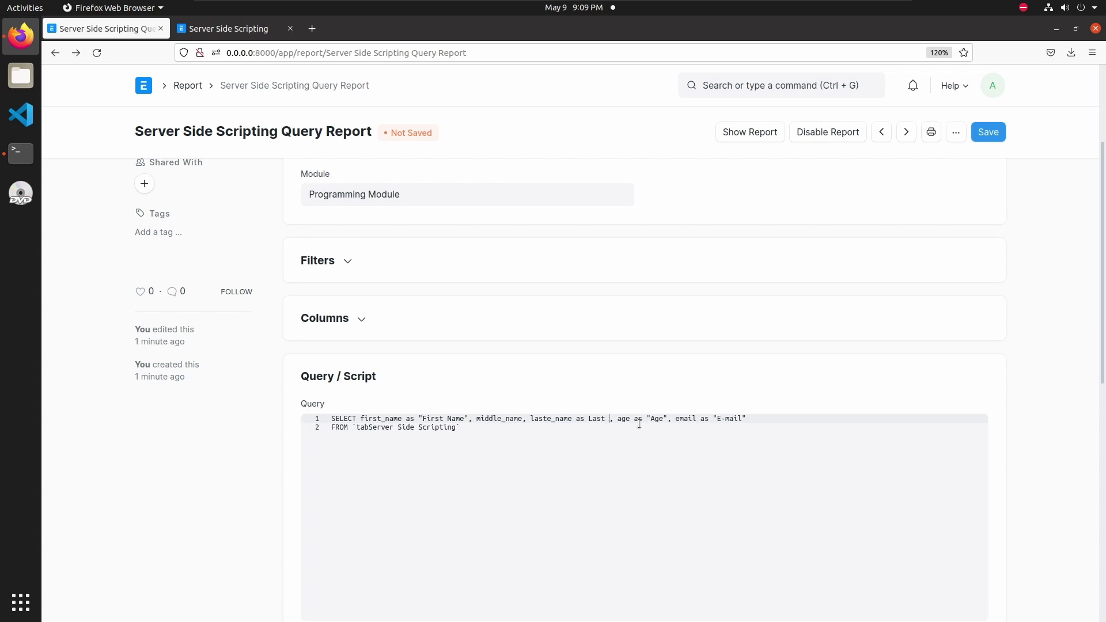
type("Name\"")
left_click(591, 417)
type("\"")
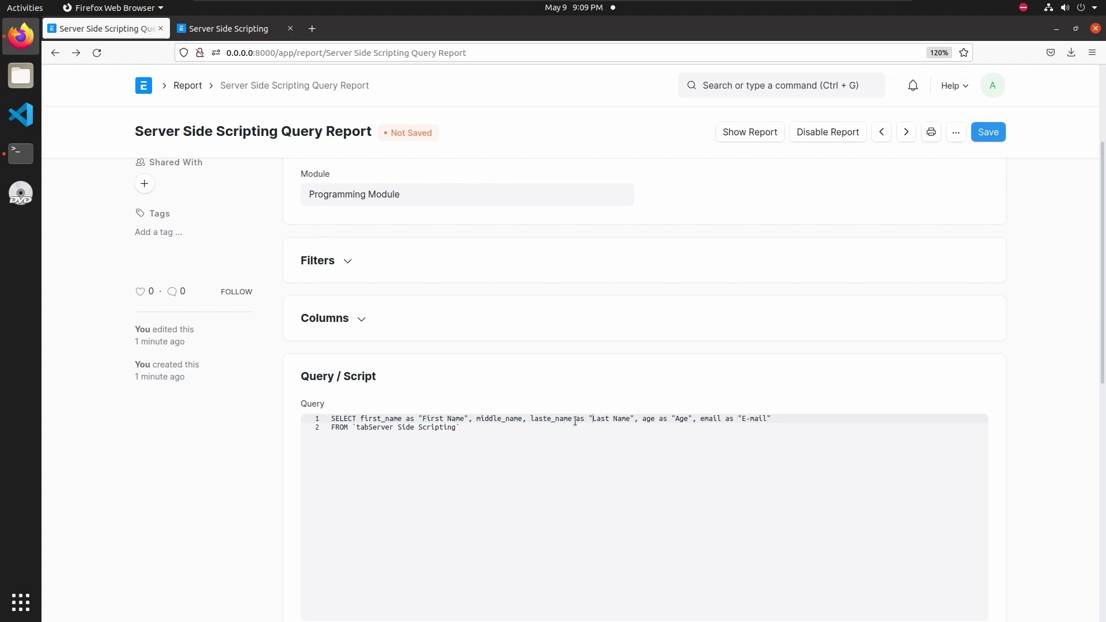
left_click(522, 421)
type("as \"\"")
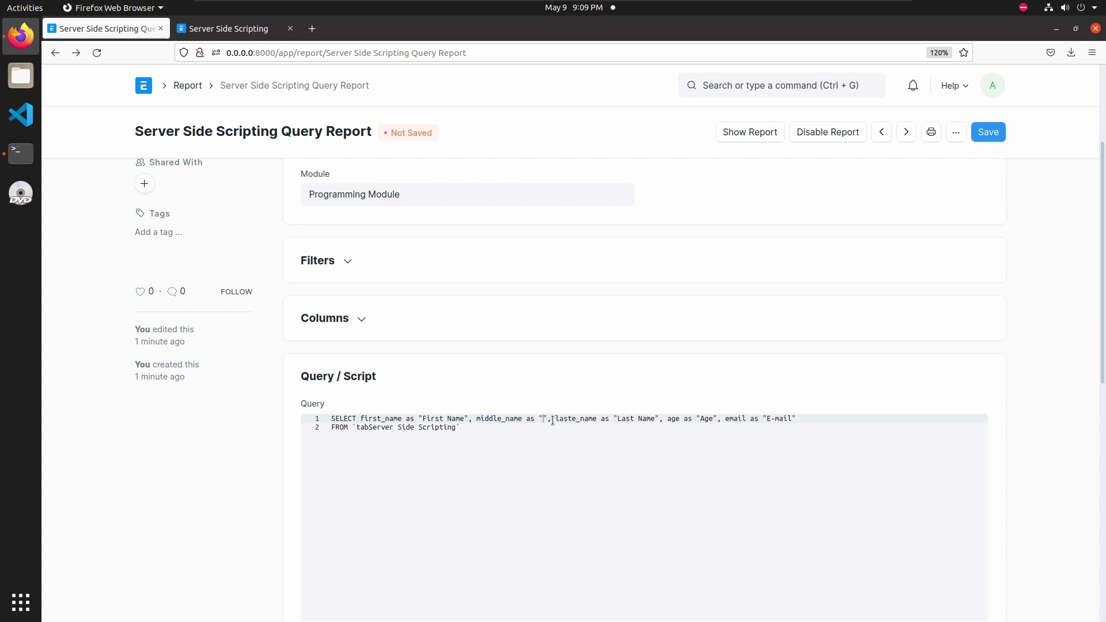
key("Left")
type("Middle")
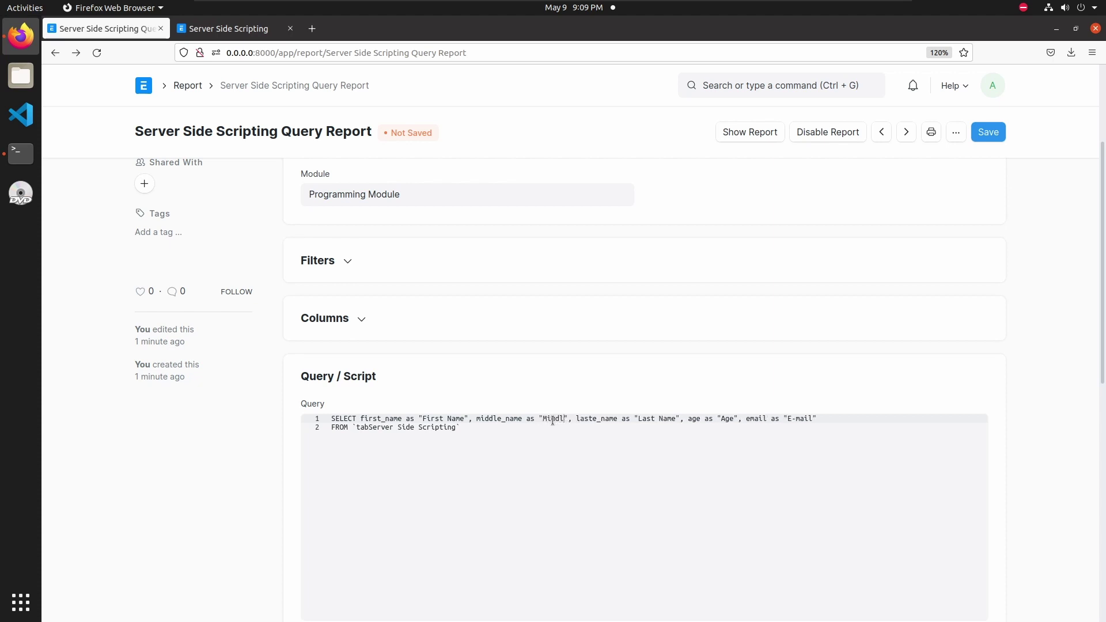
type(" Name")
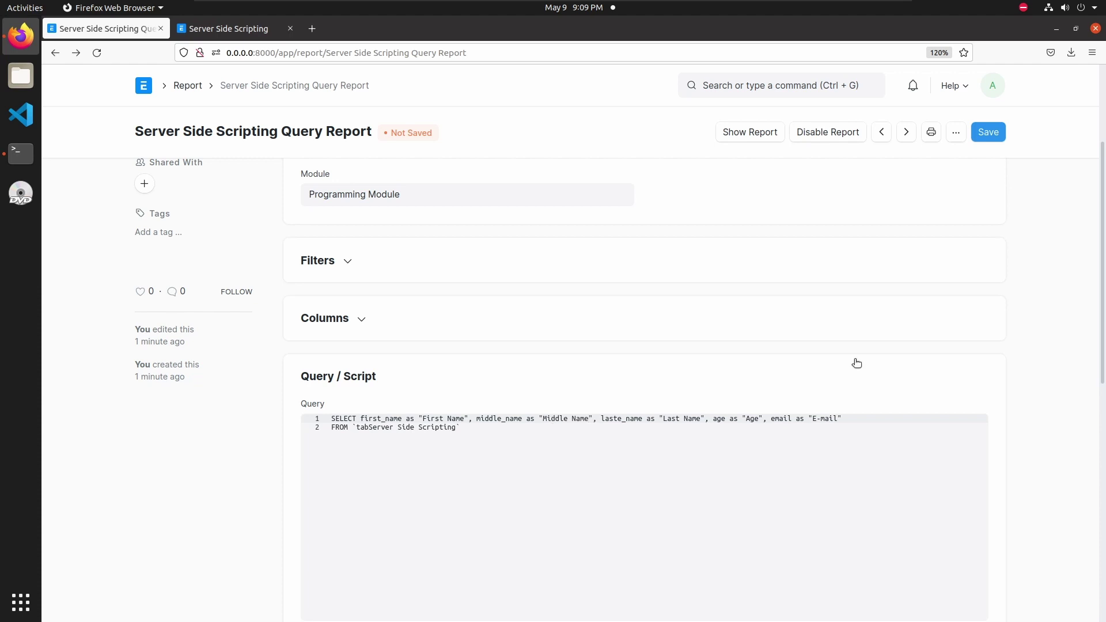
Save the updated query, then show and refresh the report to display the five columns
left_click(990, 136)
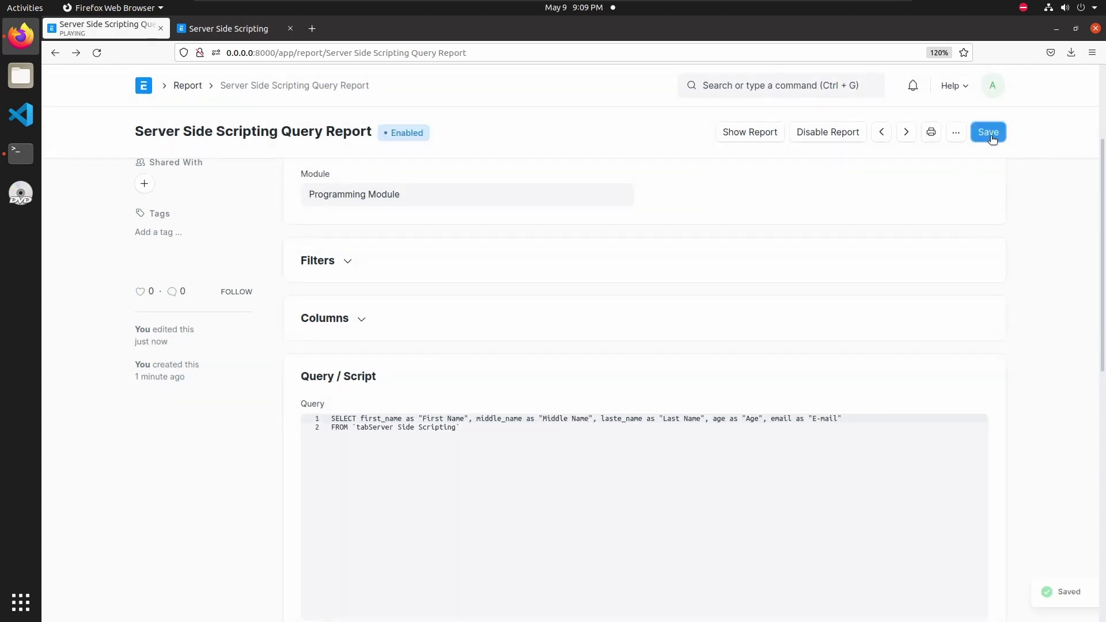
left_click(744, 134)
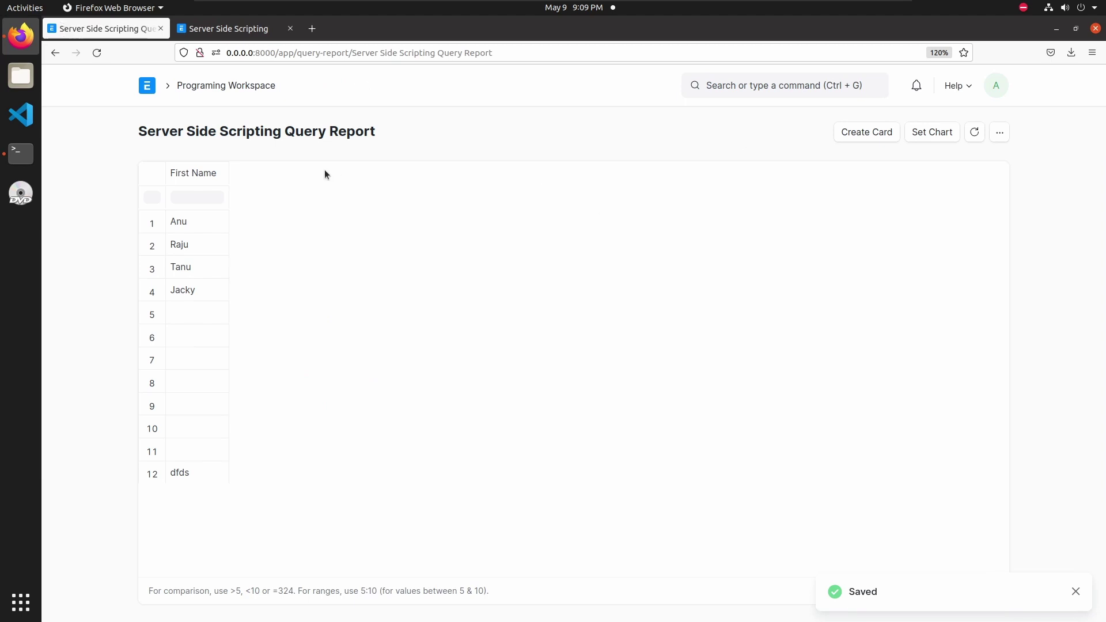
left_click(973, 133)
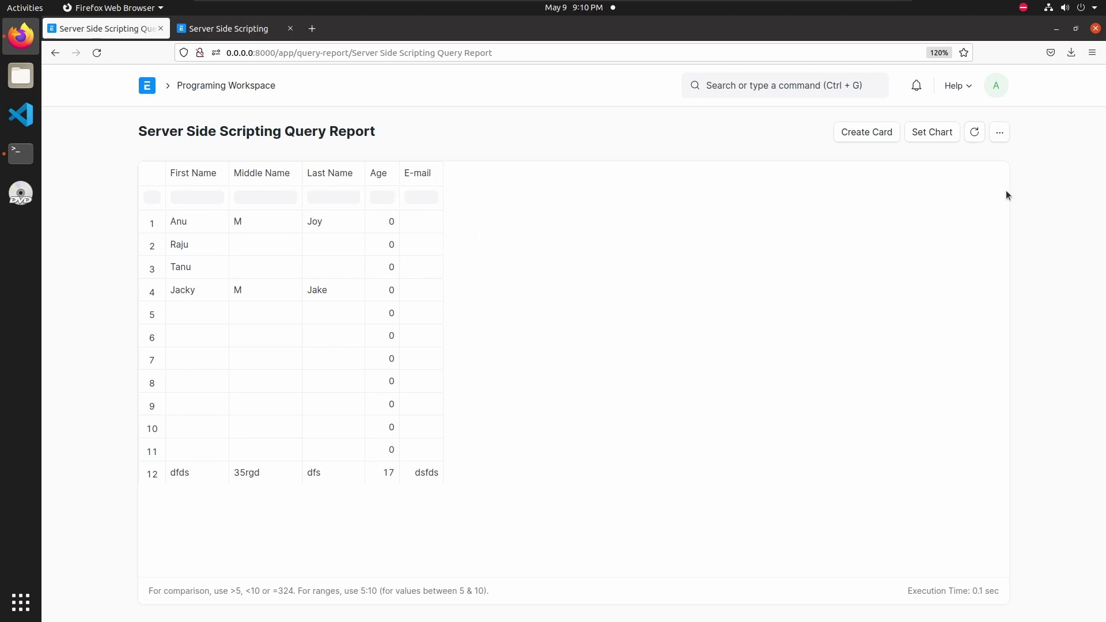
left_click(999, 134)
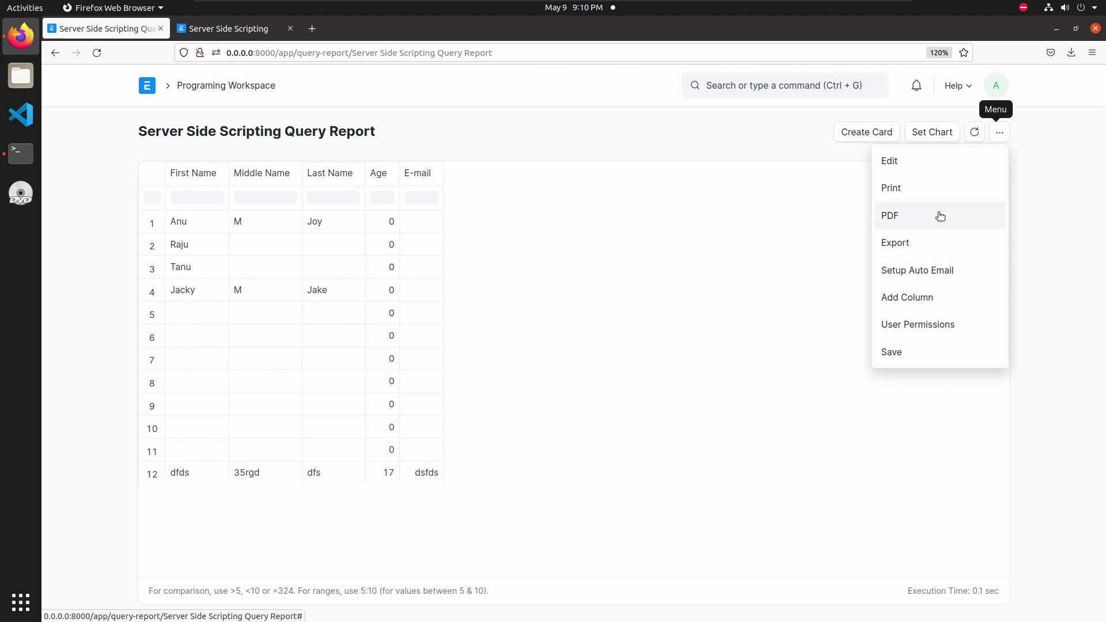
left_click(918, 245)
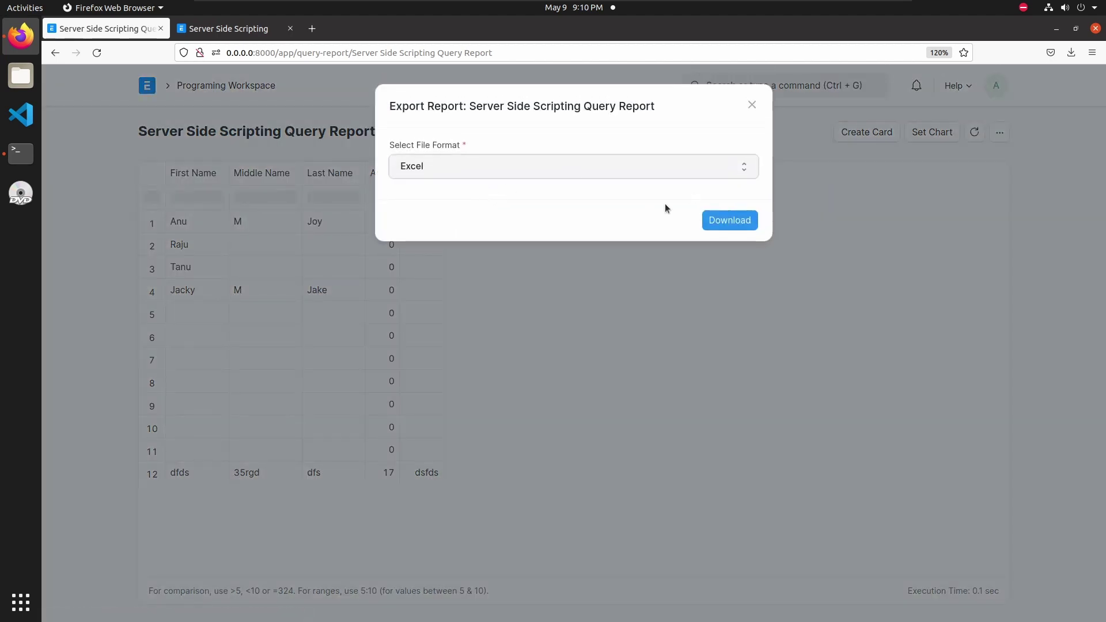
left_click(750, 106)
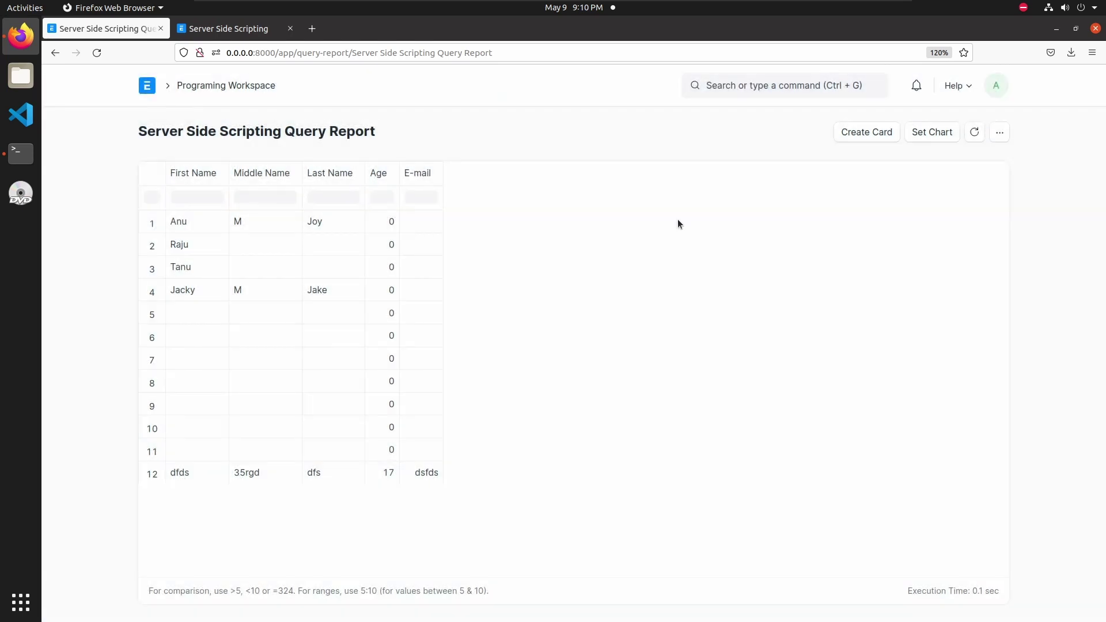